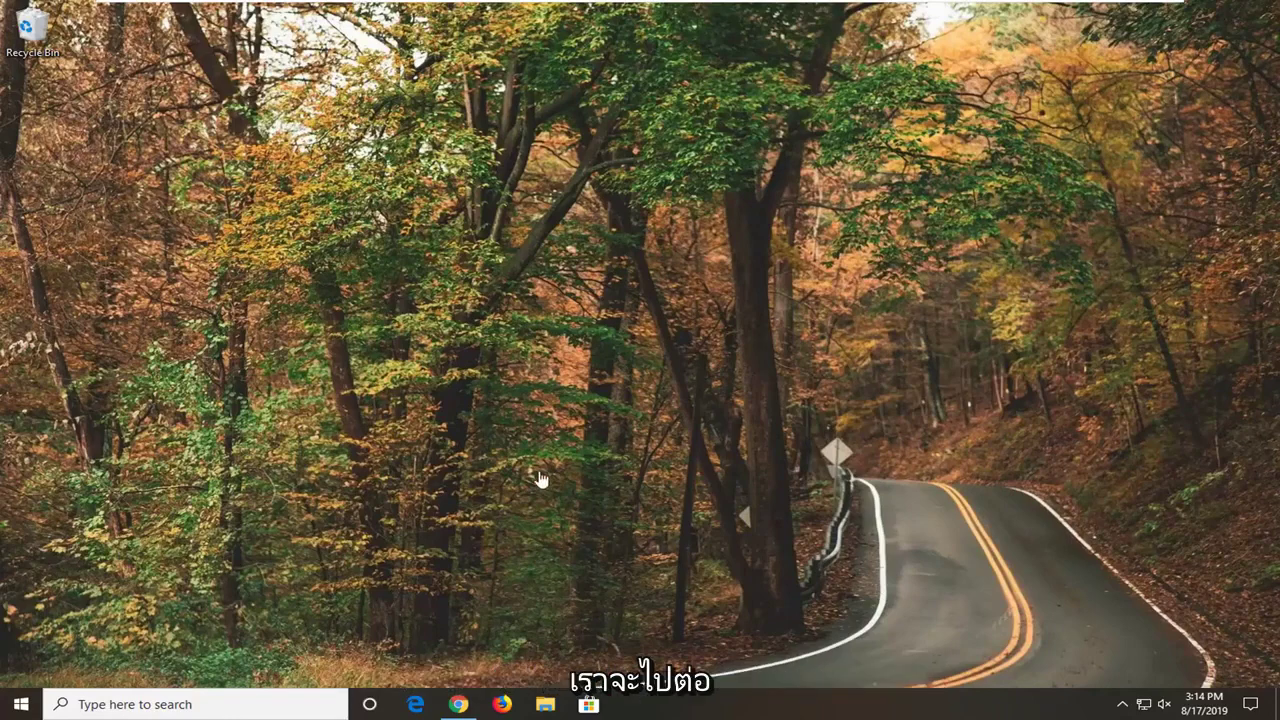
# Launch Chrome maximized, load google.com and run a Google search for 'java'.
pyautogui.click(458, 704)
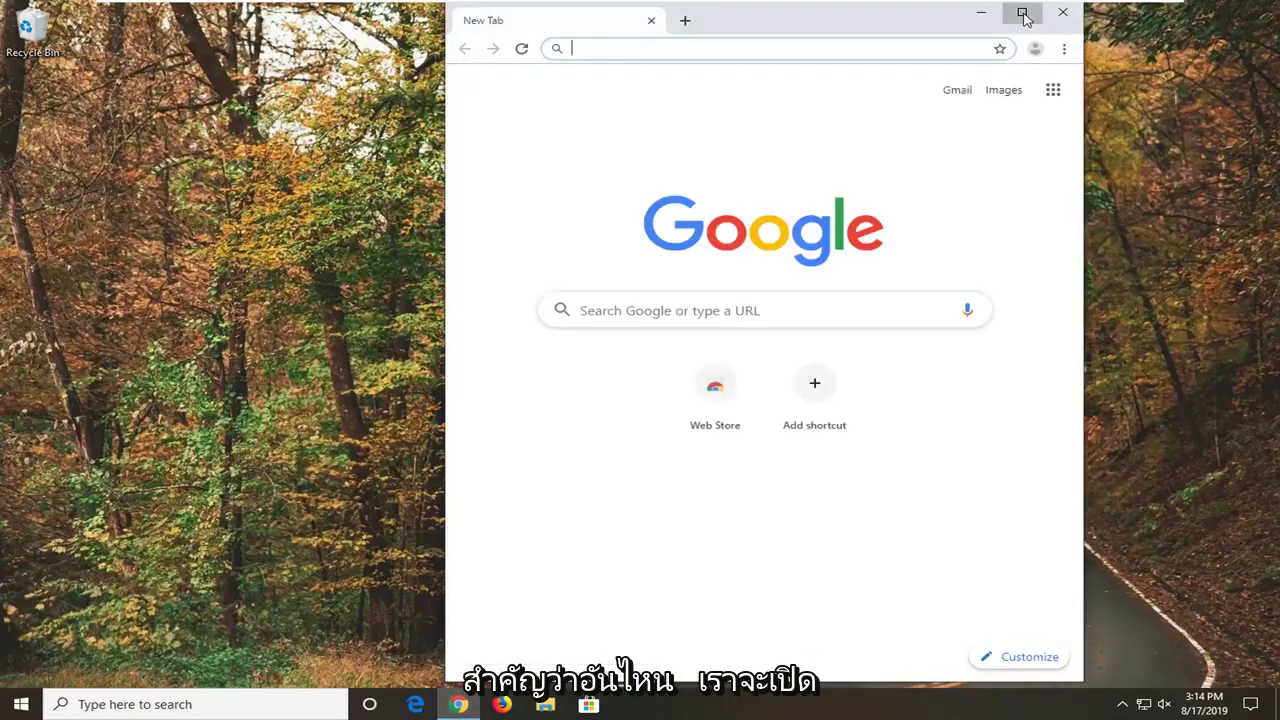
pyautogui.click(1024, 18)
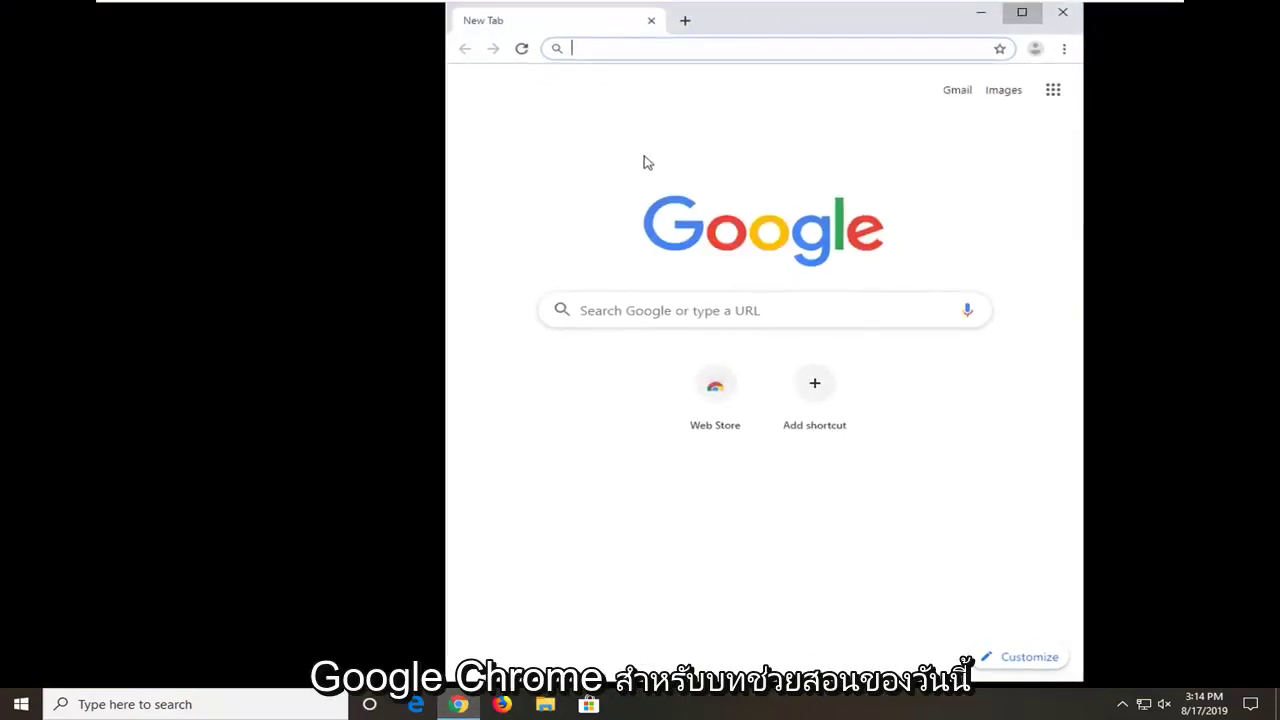
pyautogui.click(196, 50)
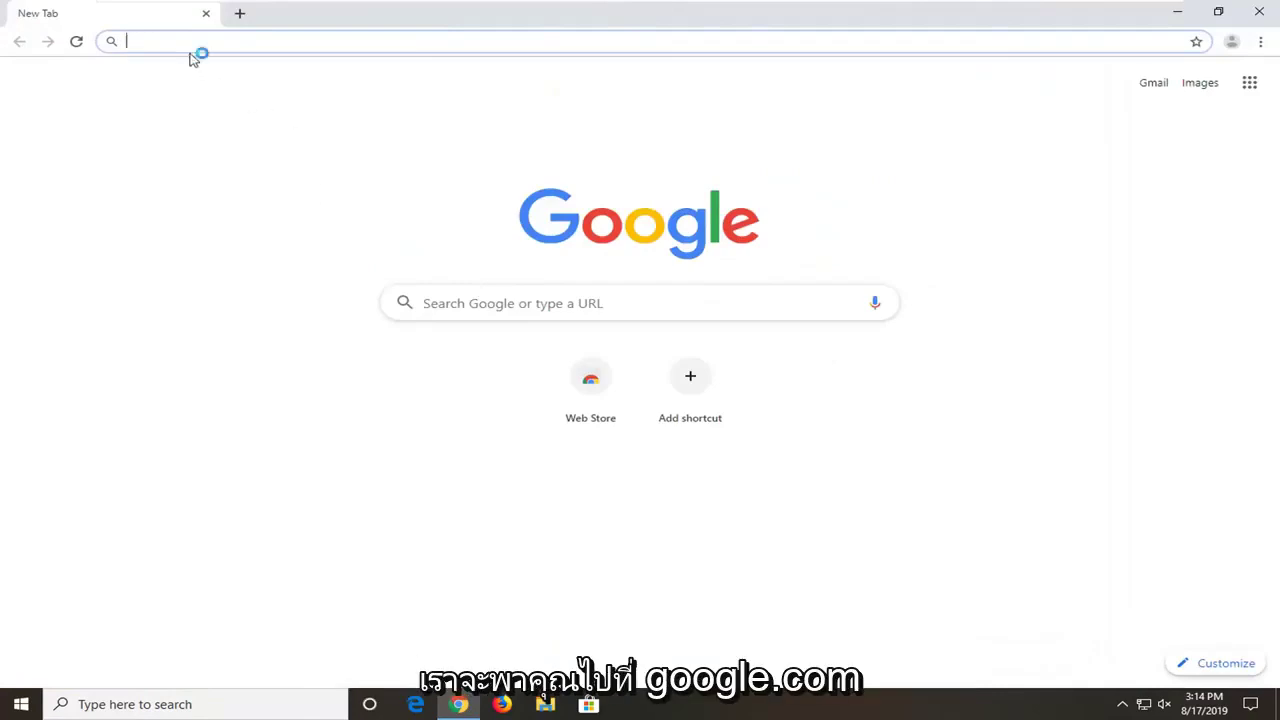
pyautogui.write('google.com')
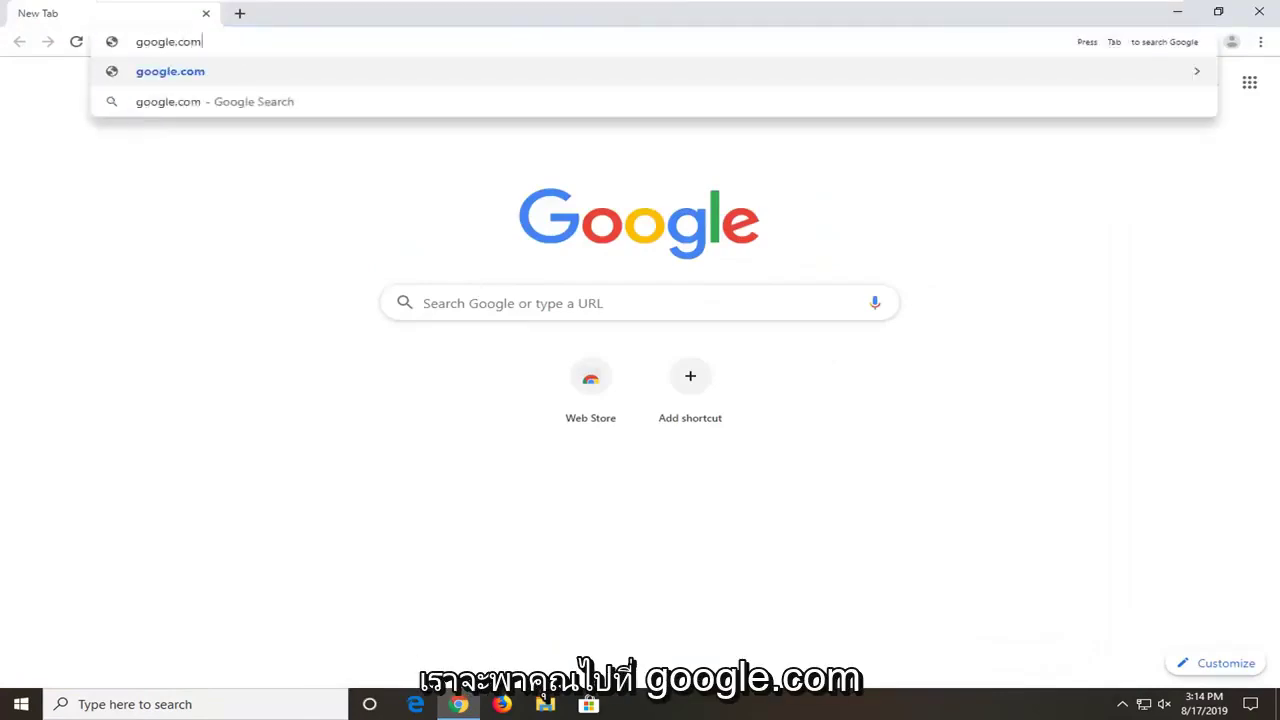
pyautogui.press('Return')
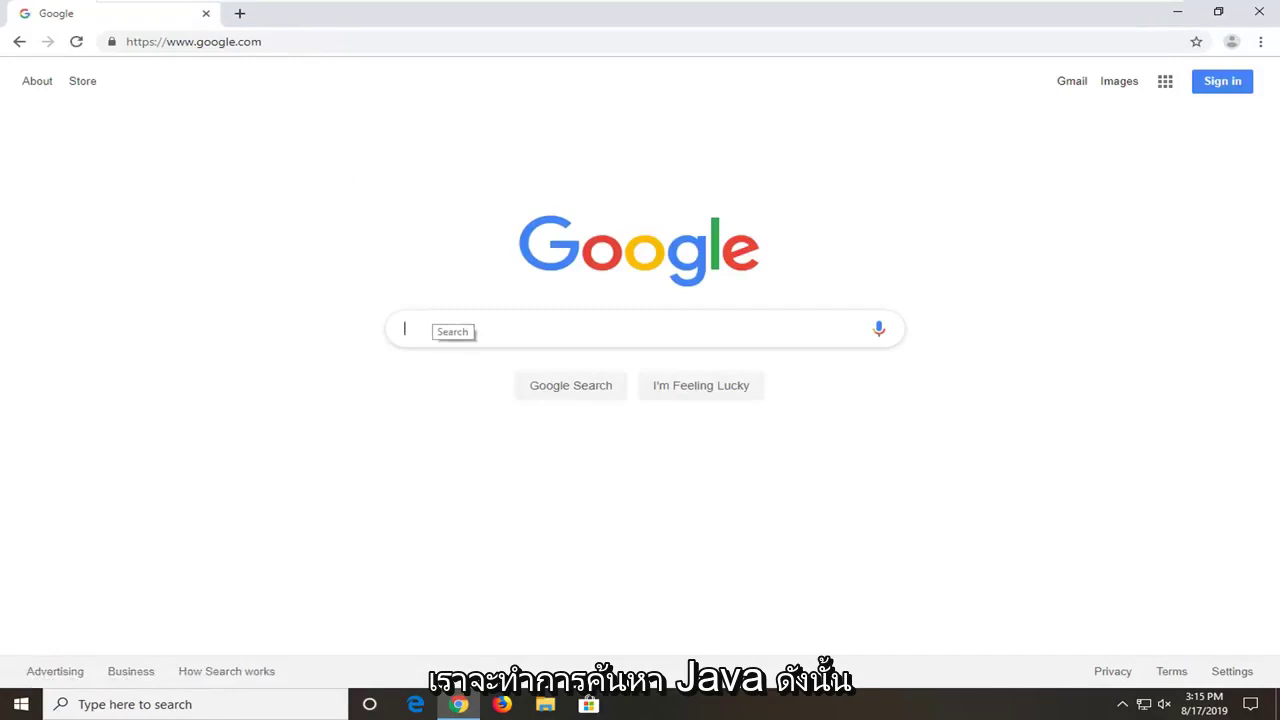
pyautogui.write('java')
pyautogui.press('Return')
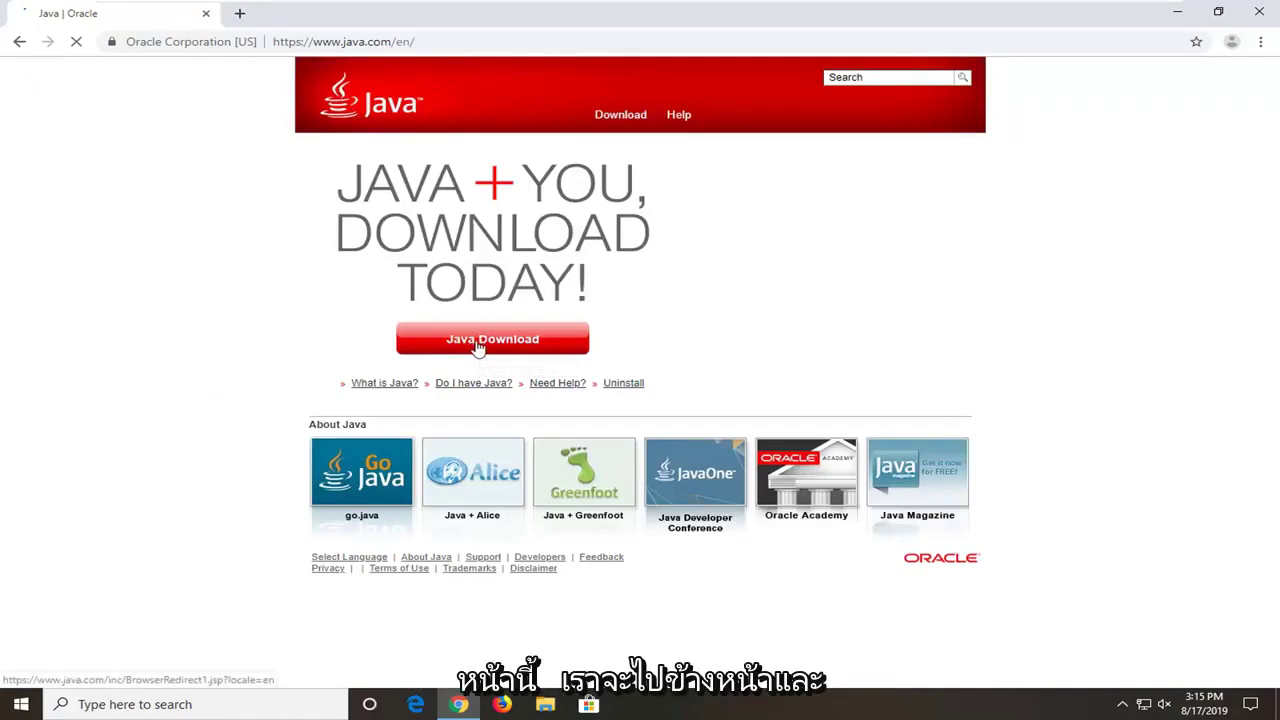
# Download the Java installer JavaSetup8u221.exe and run it from the download shelf.
pyautogui.click(480, 346)
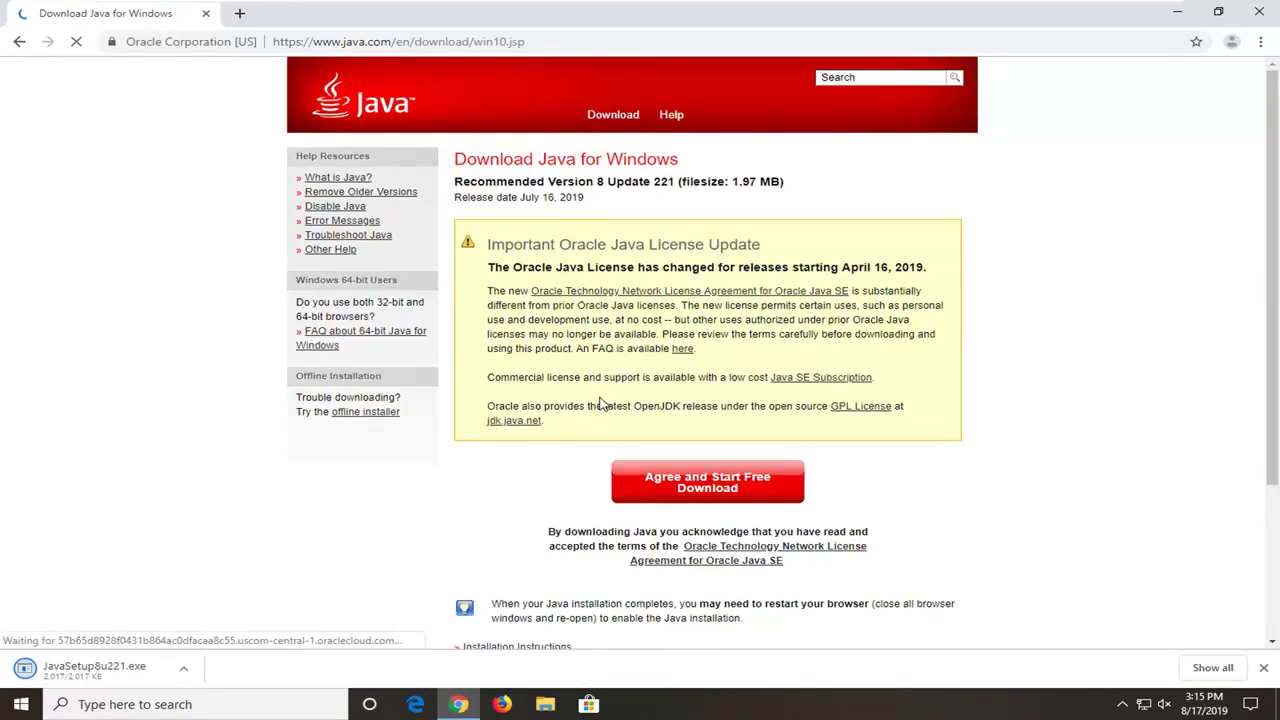
pyautogui.click(85, 672)
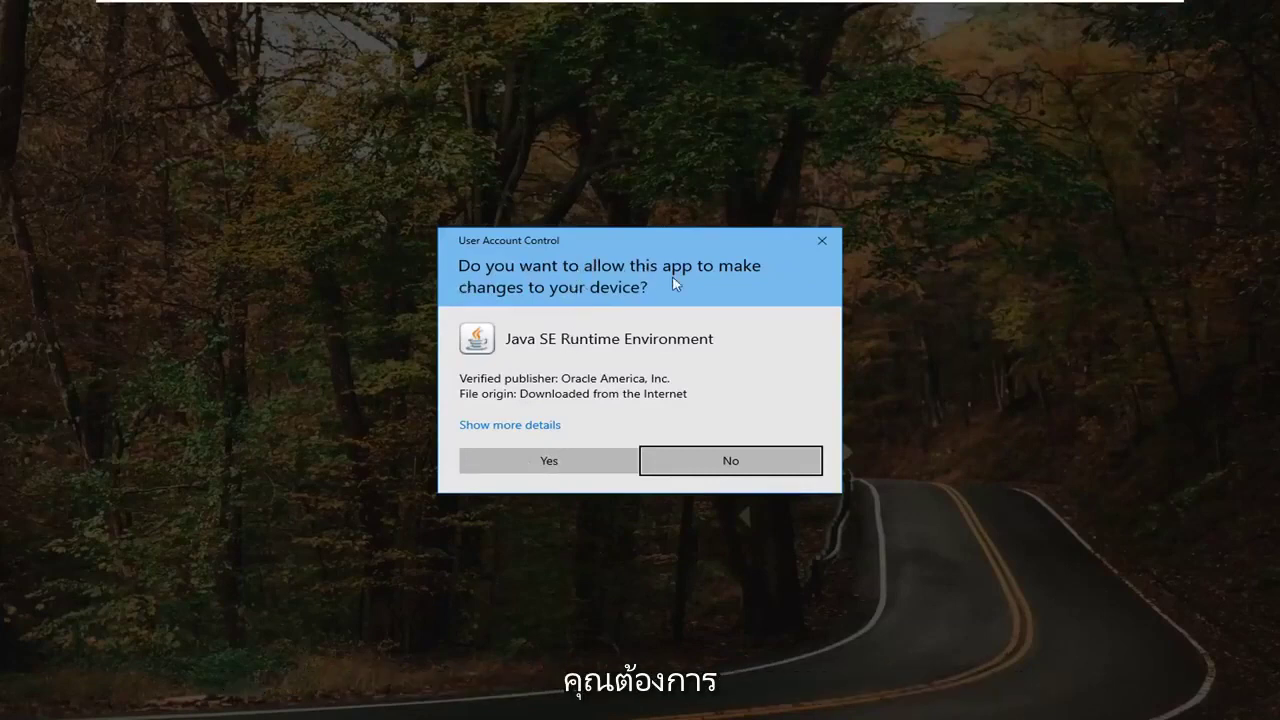
# Allow the installer to make changes and start setup with 'Change destination folder' ticked.
pyautogui.click(538, 462)
pyautogui.click(1180, 12)
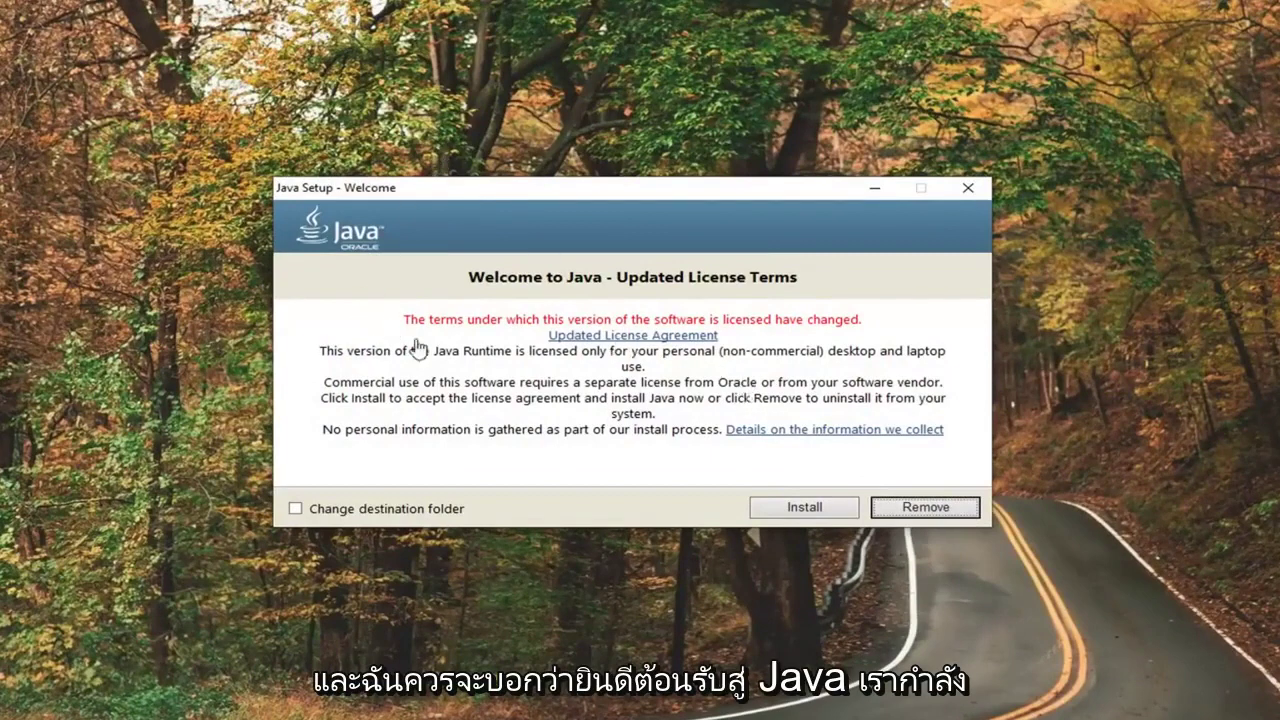
pyautogui.click(295, 509)
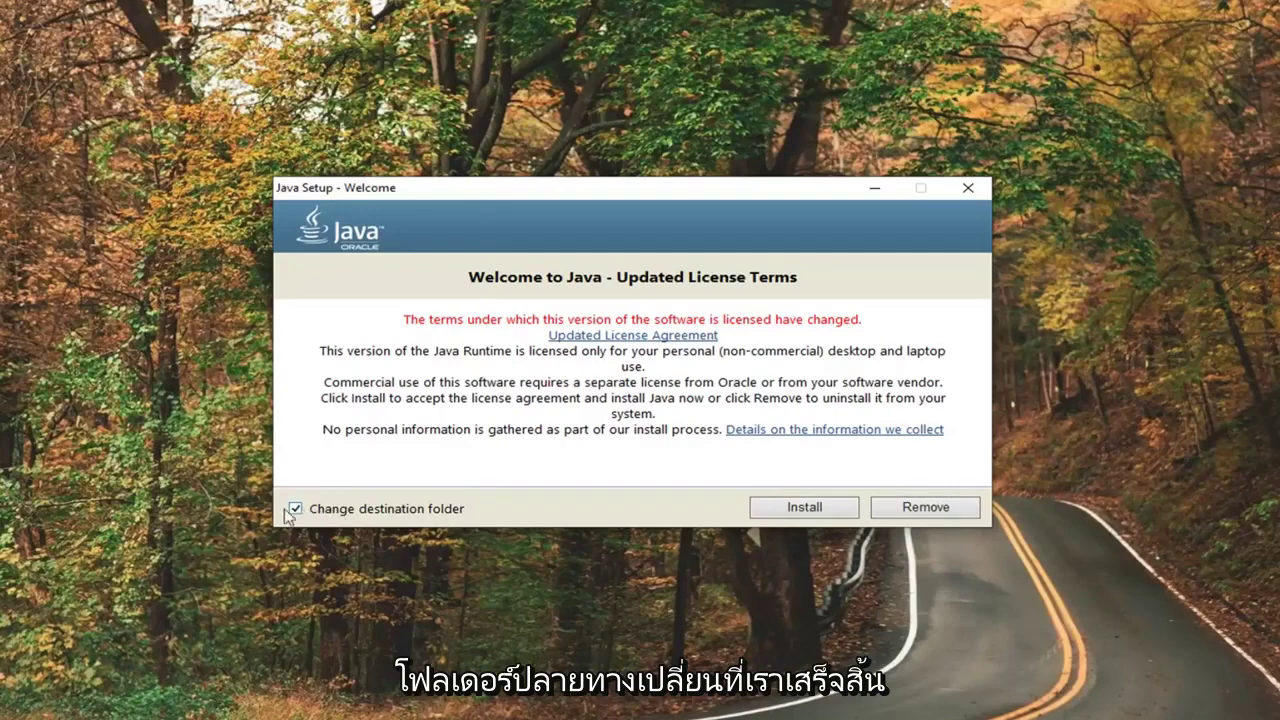
pyautogui.click(814, 509)
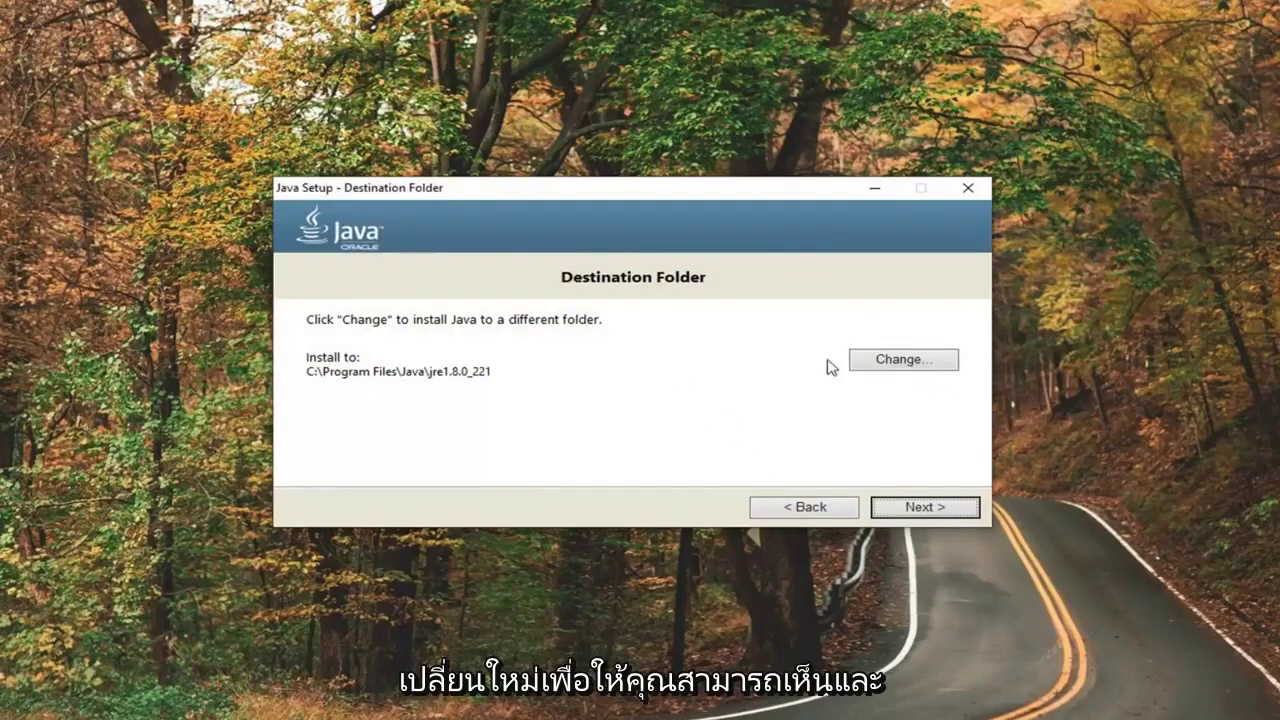
# Create a new folder named Java on the Desktop and confirm it as the install location.
pyautogui.click(887, 363)
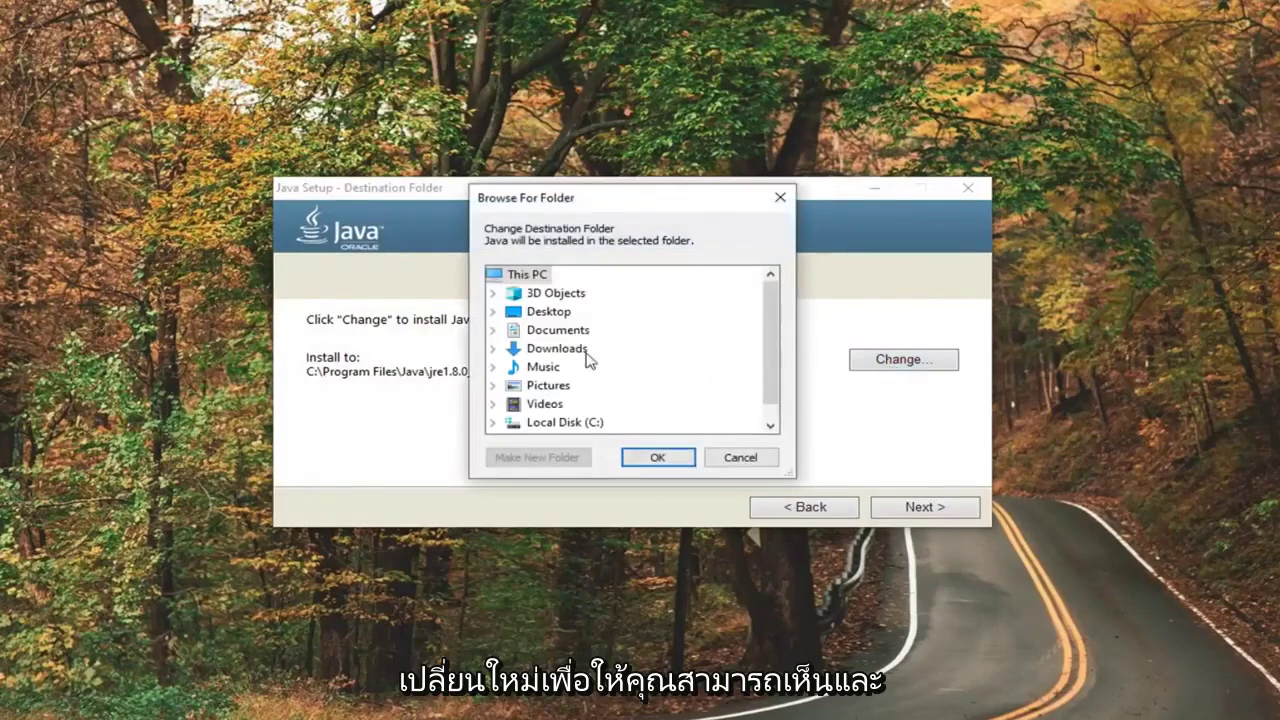
pyautogui.click(513, 315)
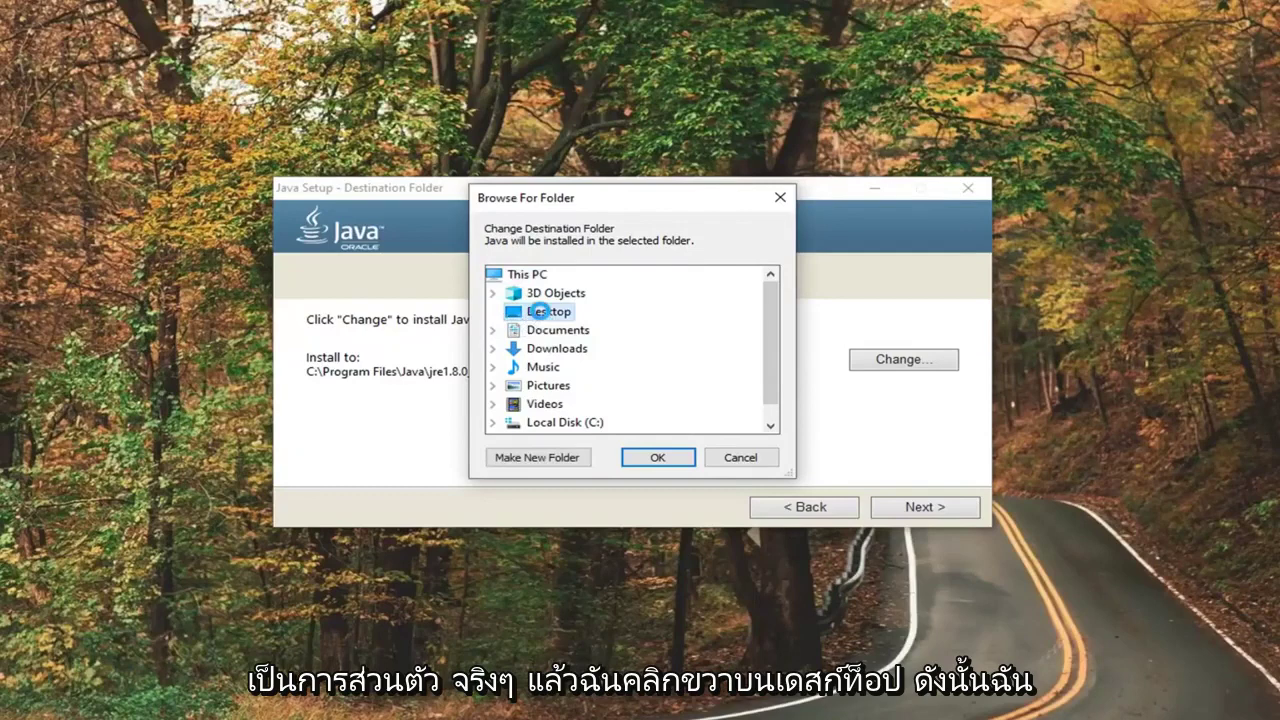
pyautogui.rightClick(540, 314)
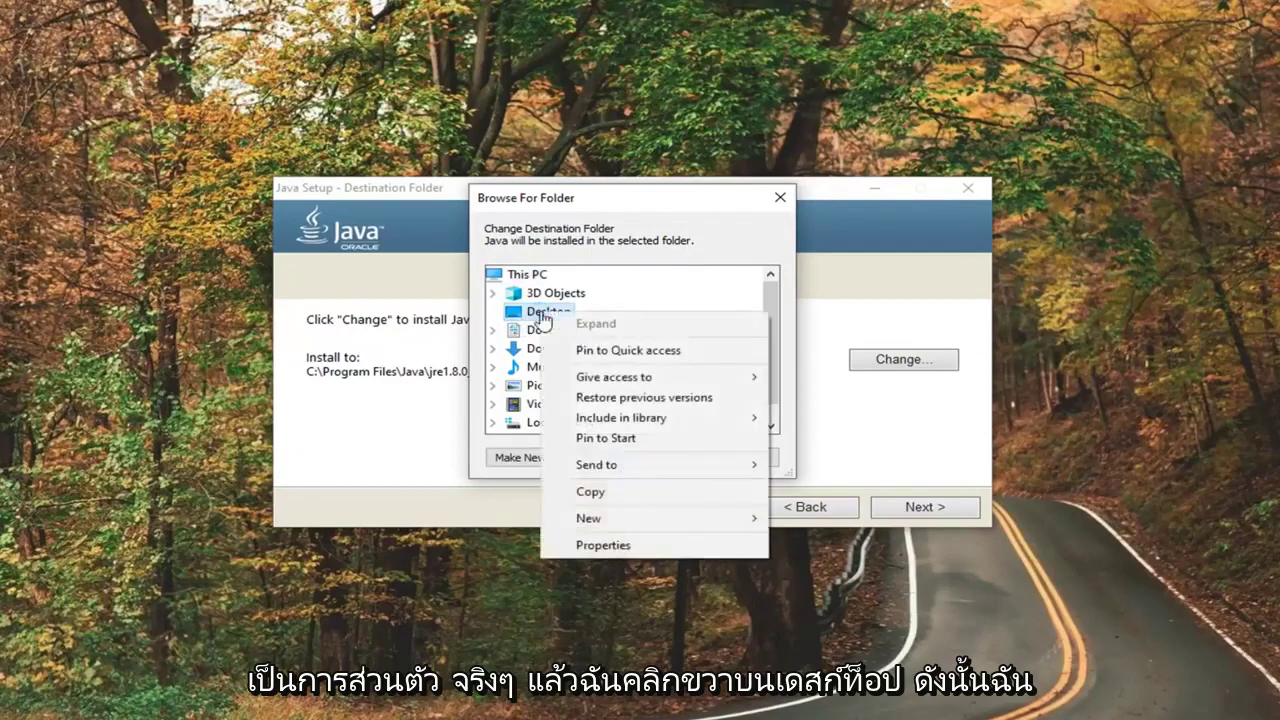
pyautogui.click(838, 524)
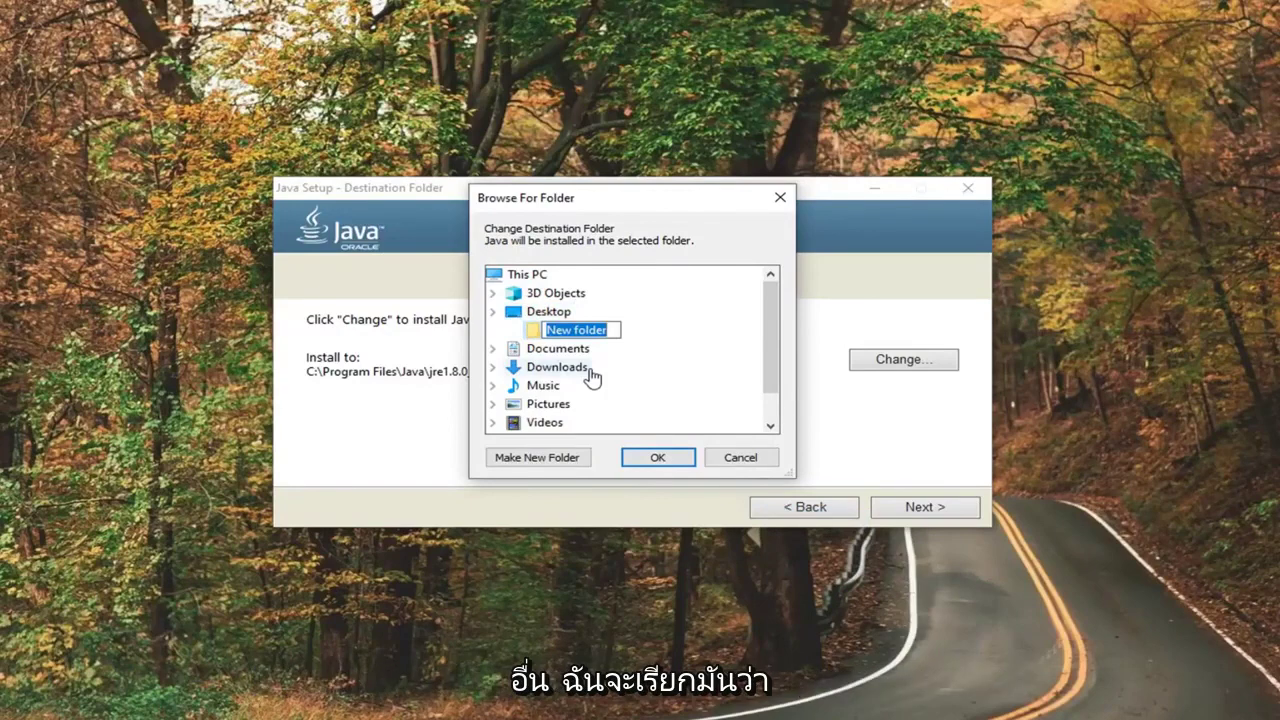
pyautogui.write('J')
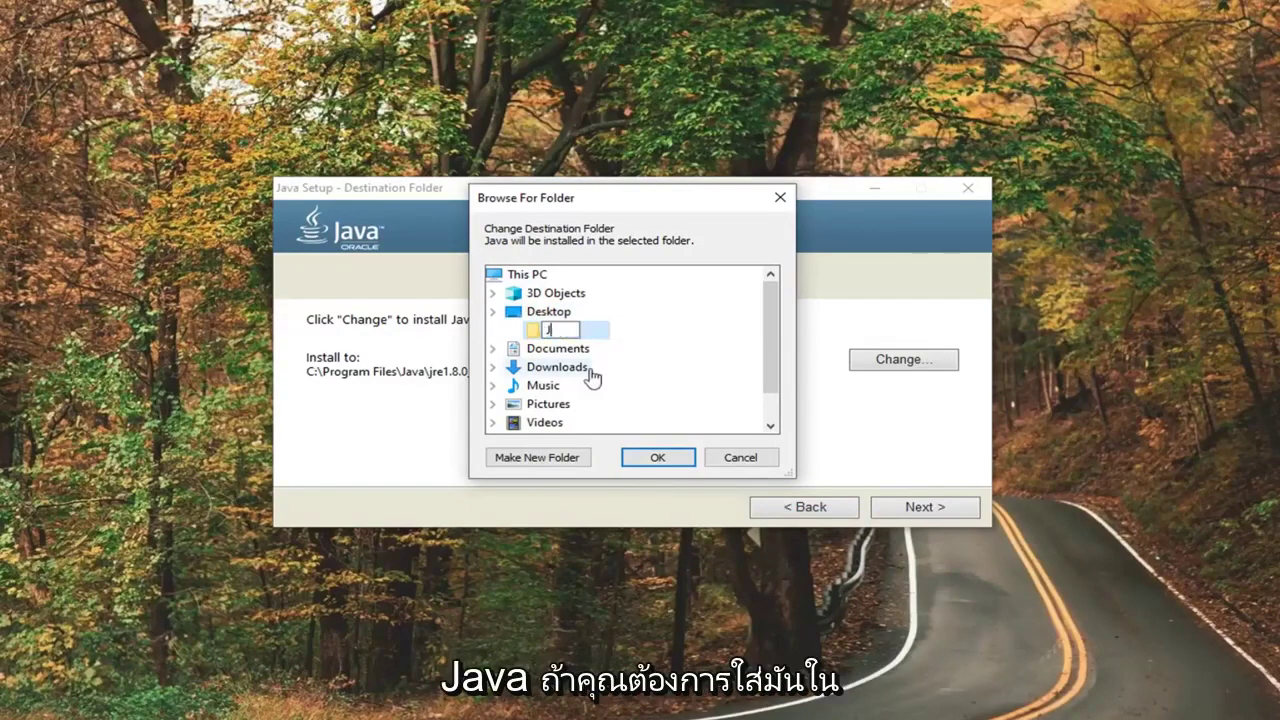
pyautogui.write('Haava')
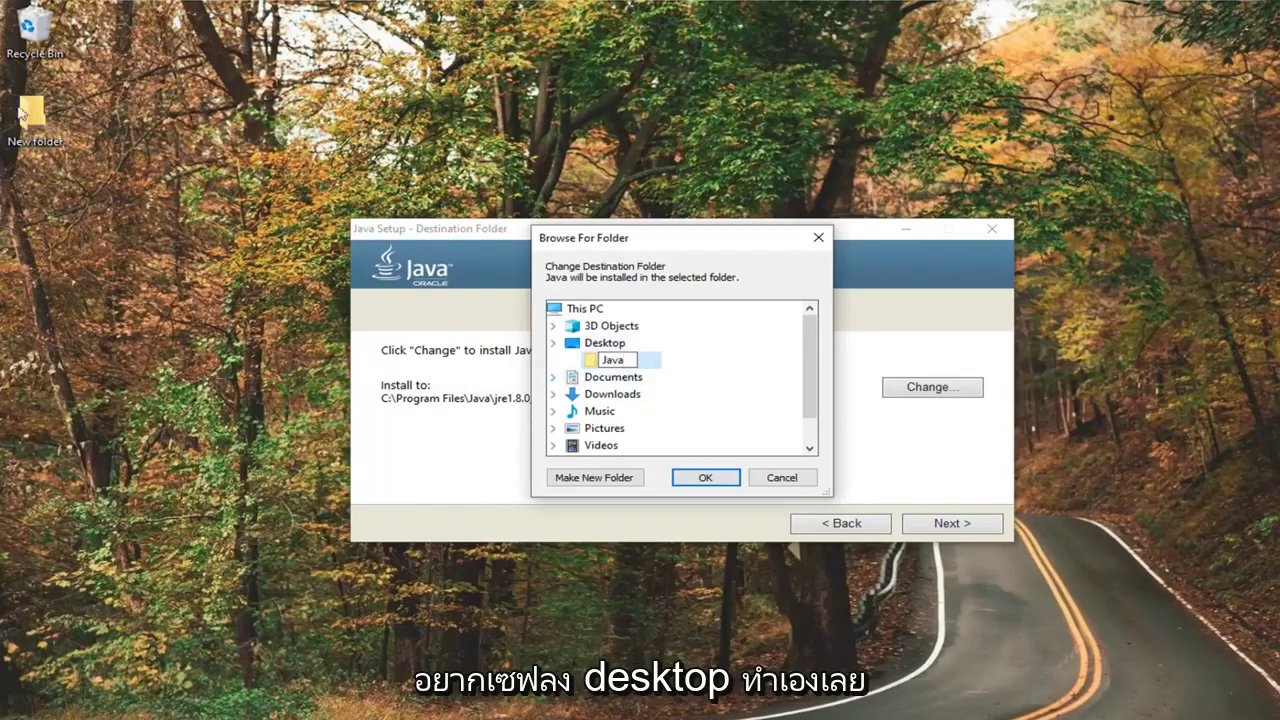
pyautogui.scroll(-1, 605, 430)
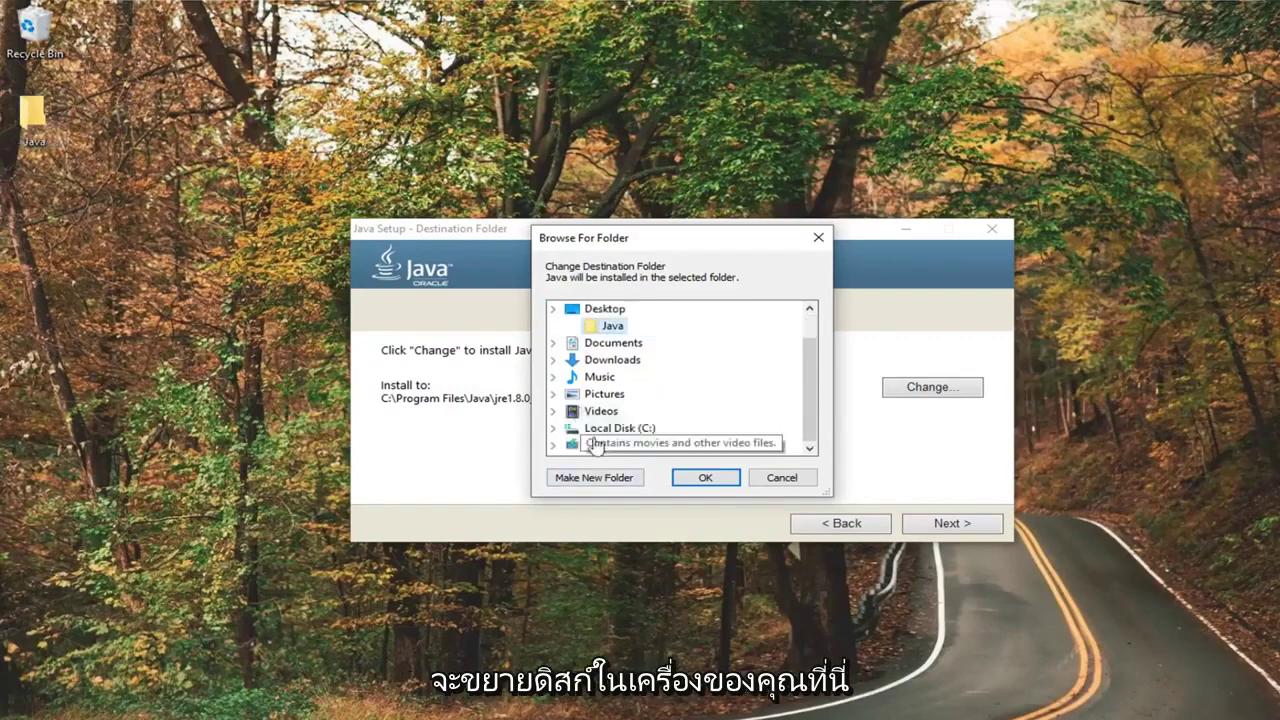
pyautogui.scroll(1, 605, 430)
pyautogui.scroll(-1, 611, 438)
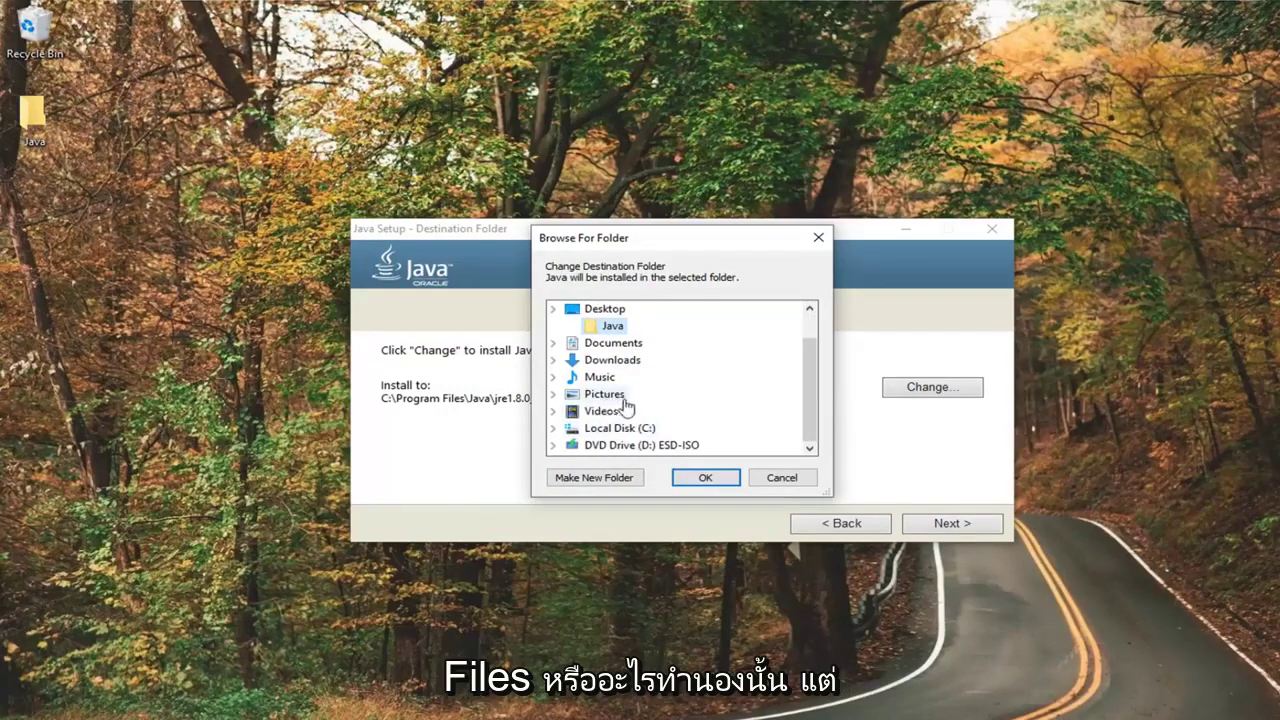
pyautogui.scroll(1, 625, 412)
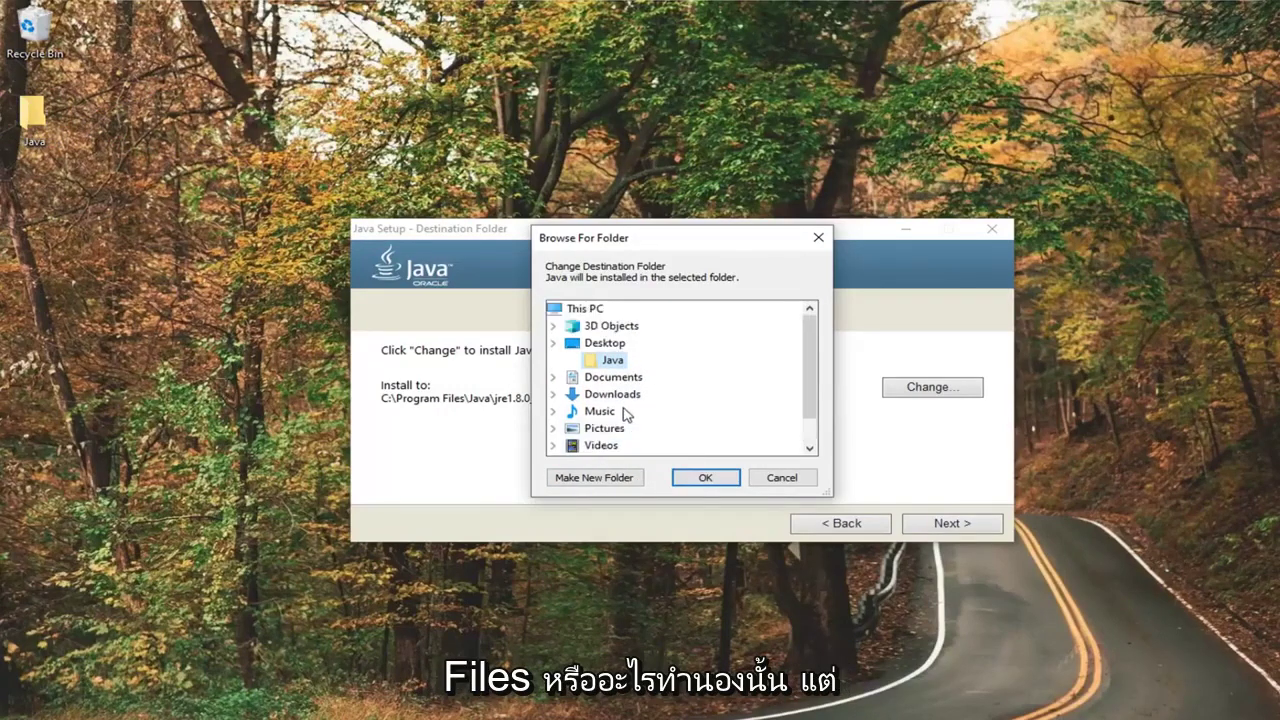
pyautogui.click(608, 361)
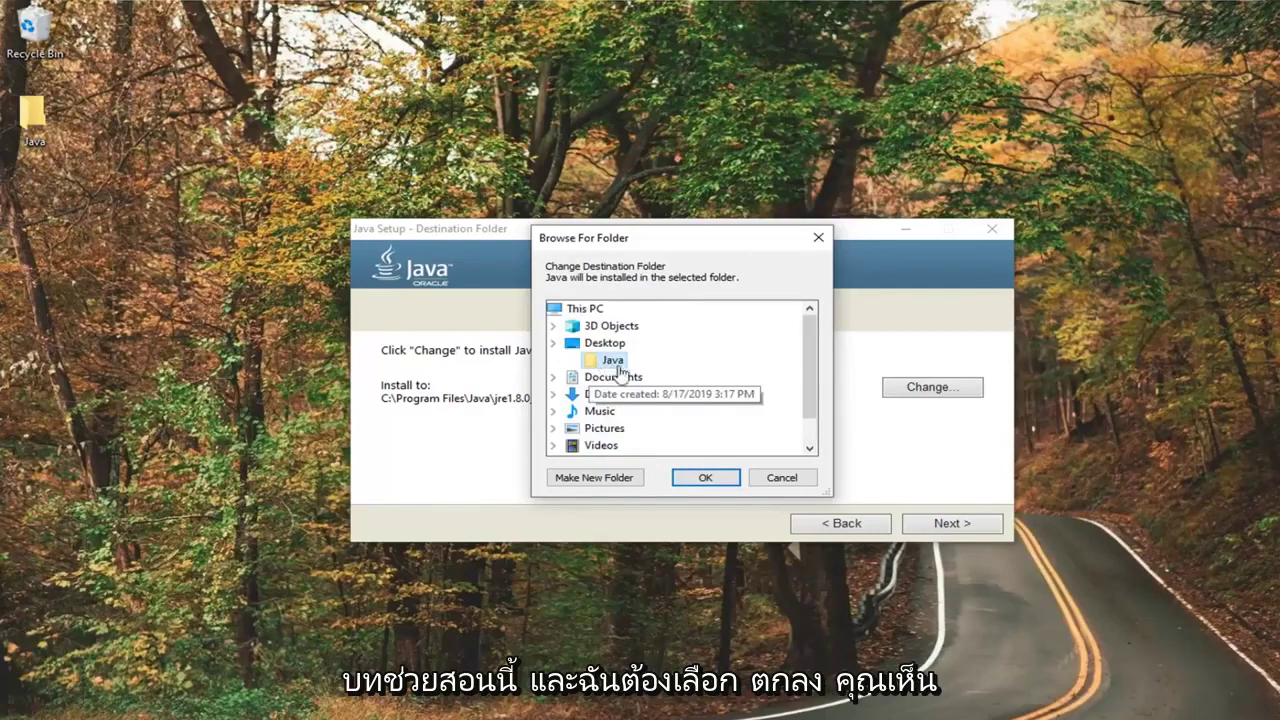
pyautogui.click(700, 480)
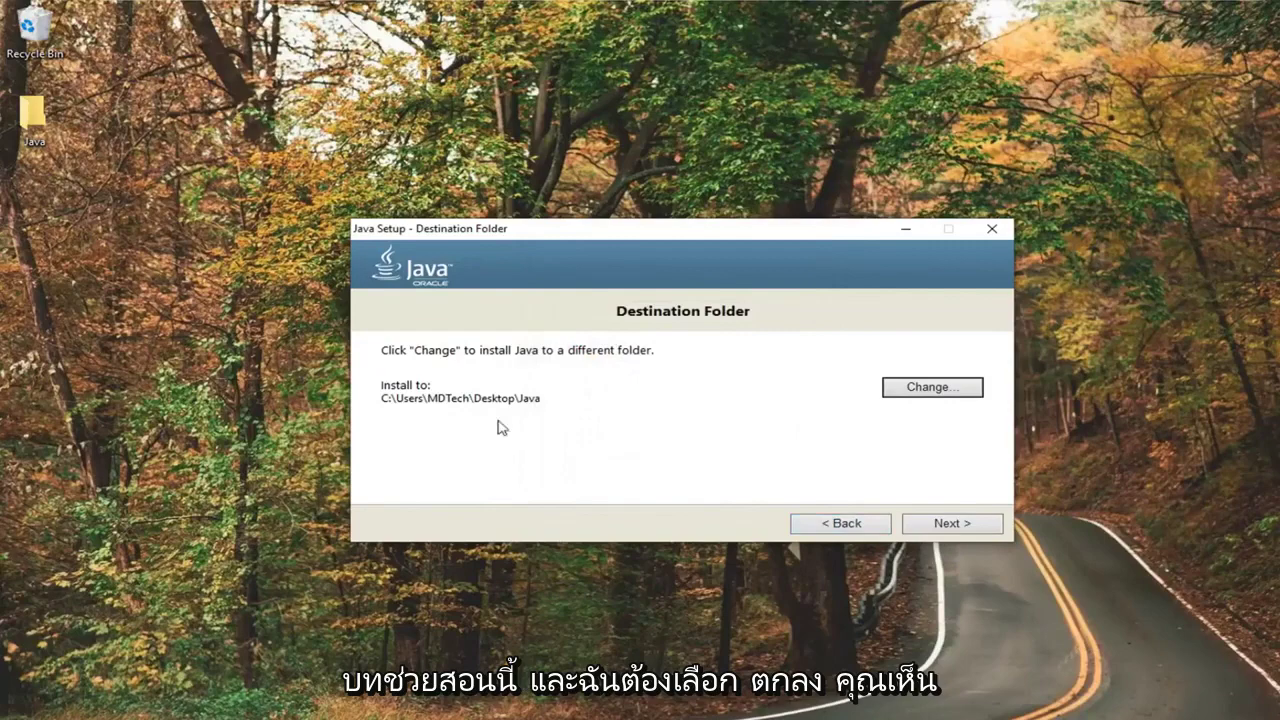
# Continue setup so Java installs into Desktop\Java until it reports success.
pyautogui.click(951, 524)
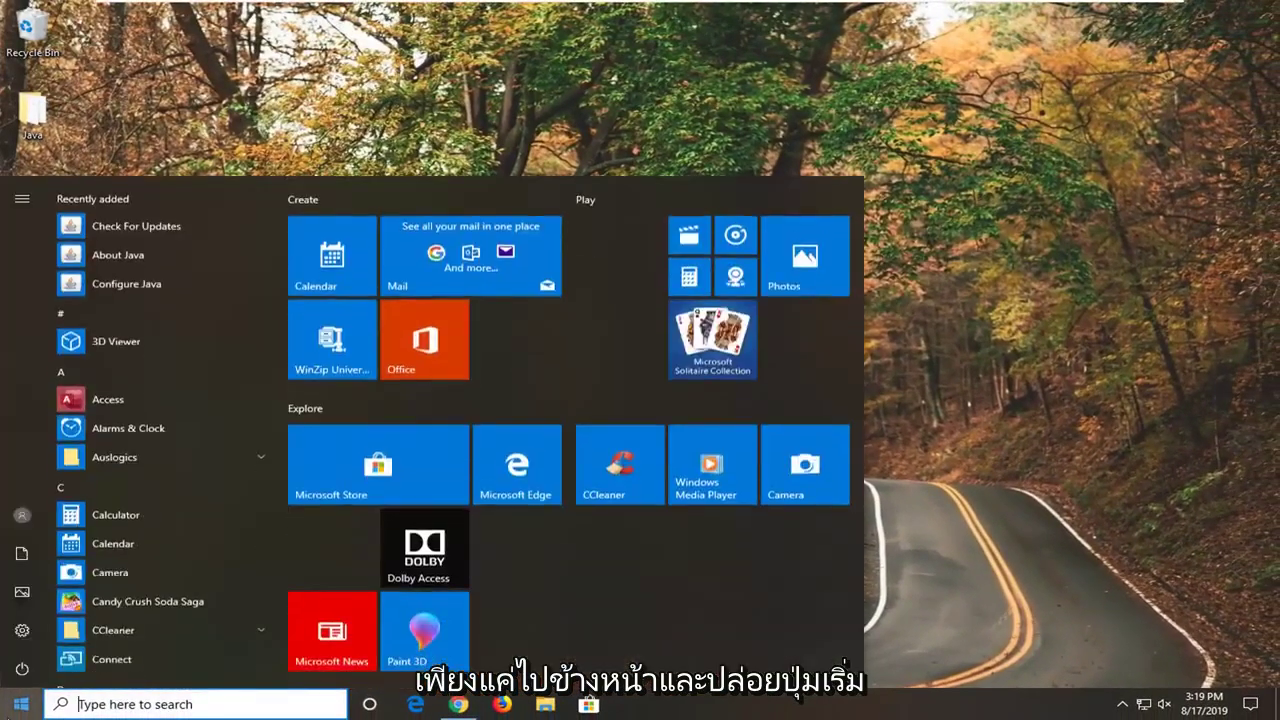
# Enter 'control panel' in the Start menu search.
pyautogui.write('contr')
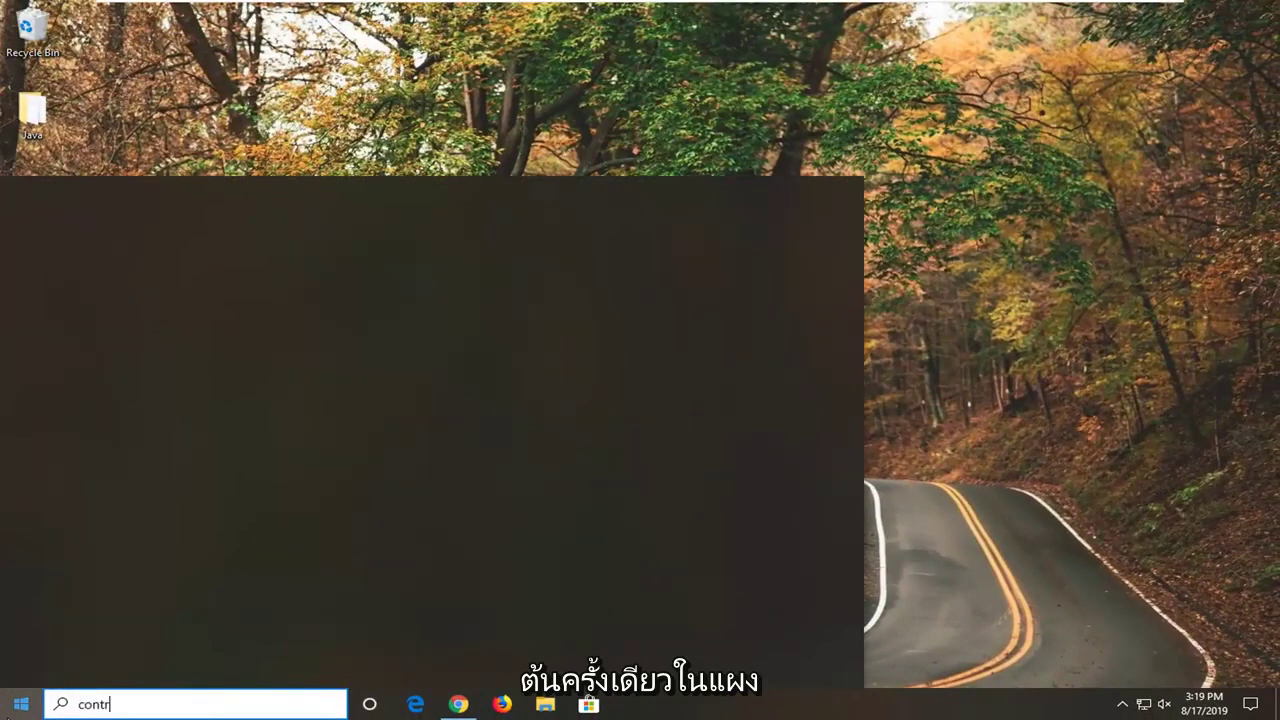
pyautogui.write('ol panel')
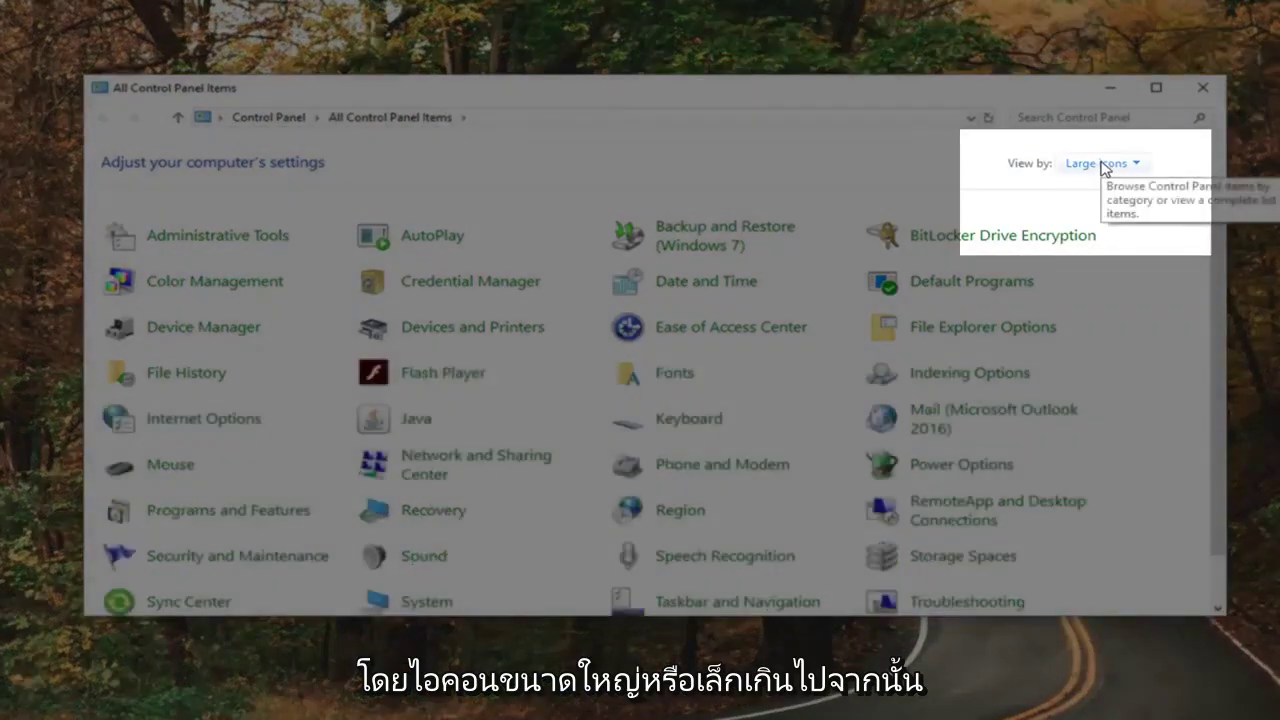
# Open the System page in Control Panel, then its Advanced system settings.
pyautogui.click(1103, 165)
pyautogui.click(940, 166)
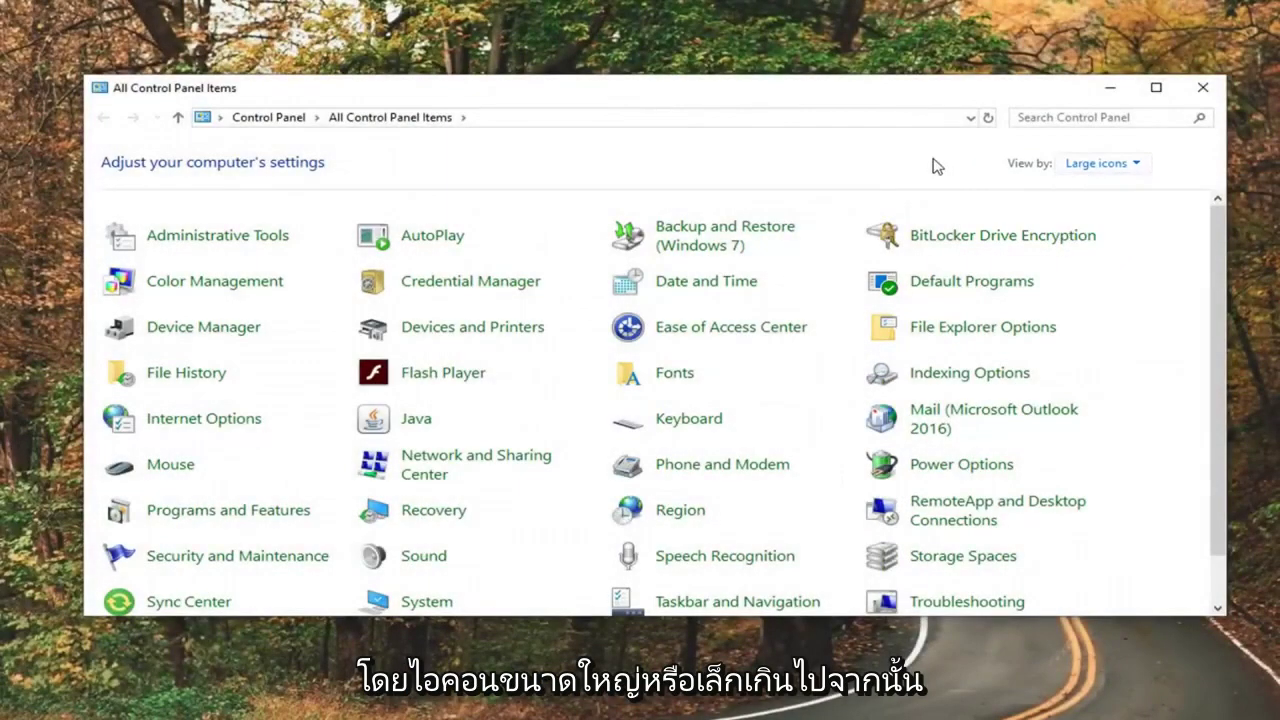
pyautogui.click(408, 604)
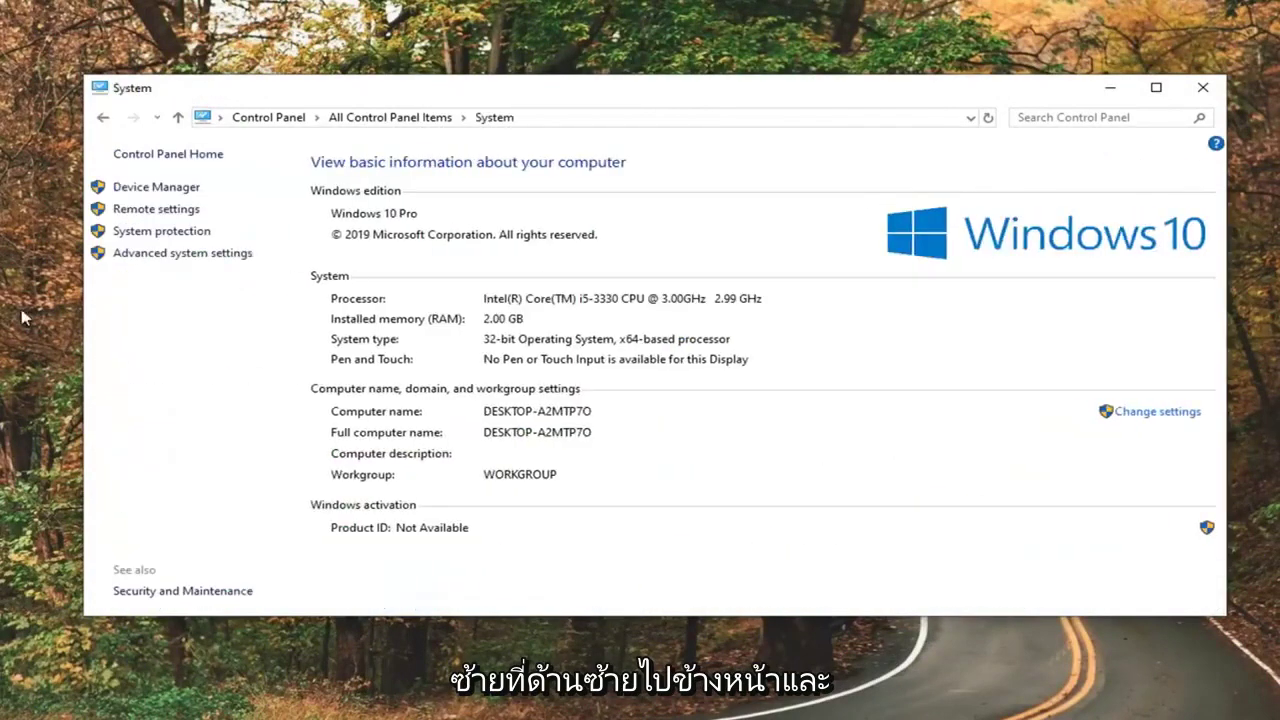
pyautogui.click(158, 255)
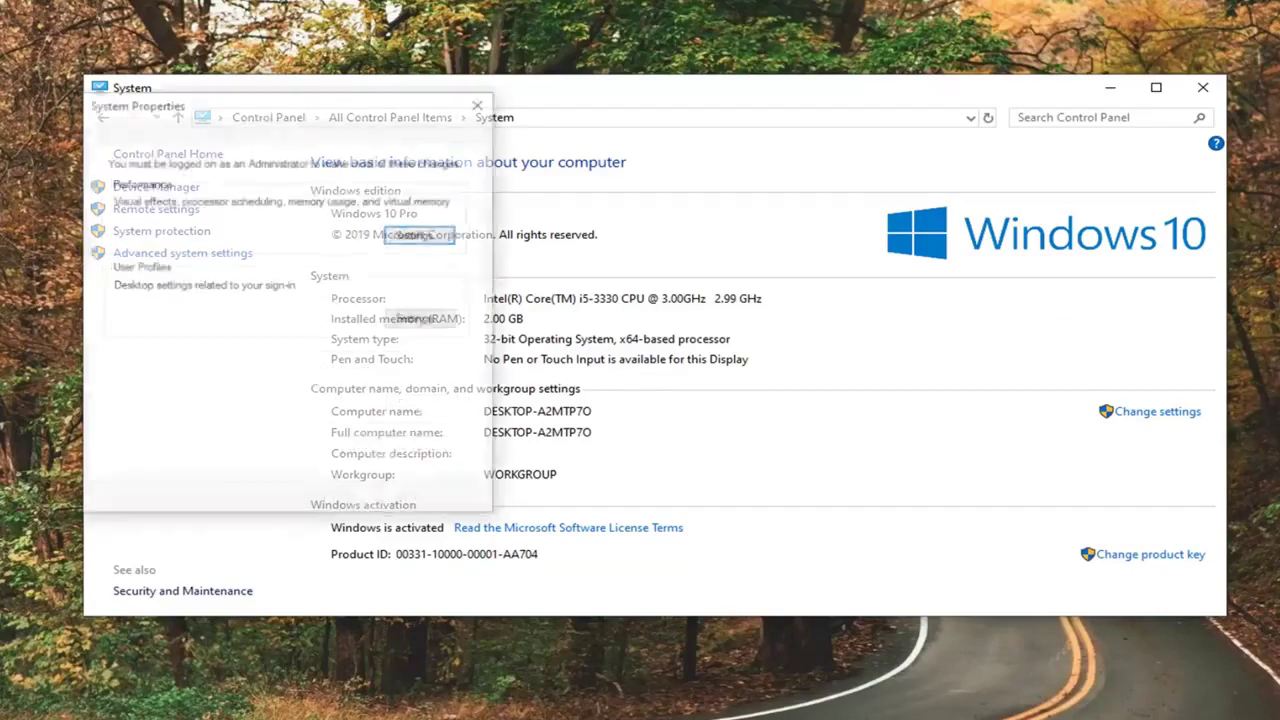
# Center System Properties and add a new user environment variable named 'Java'.
pyautogui.moveTo(260, 110); pyautogui.dragTo(634, 118)
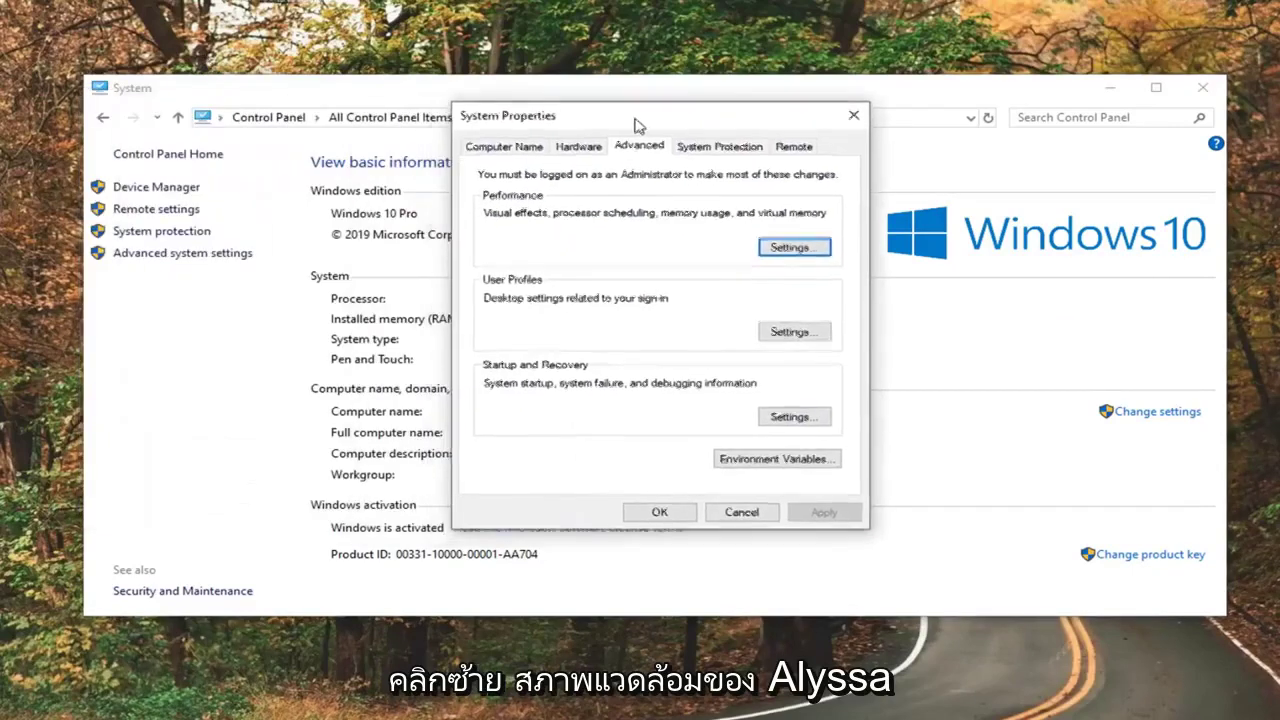
pyautogui.click(773, 460)
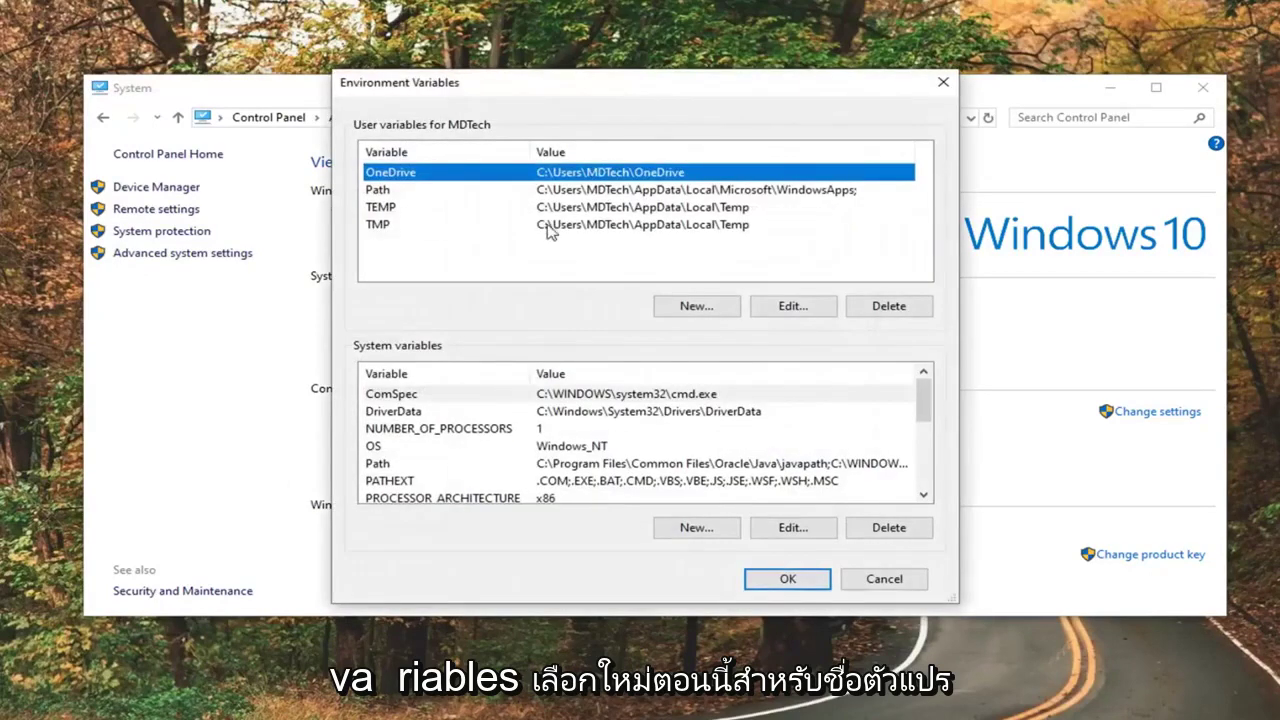
pyautogui.click(696, 306)
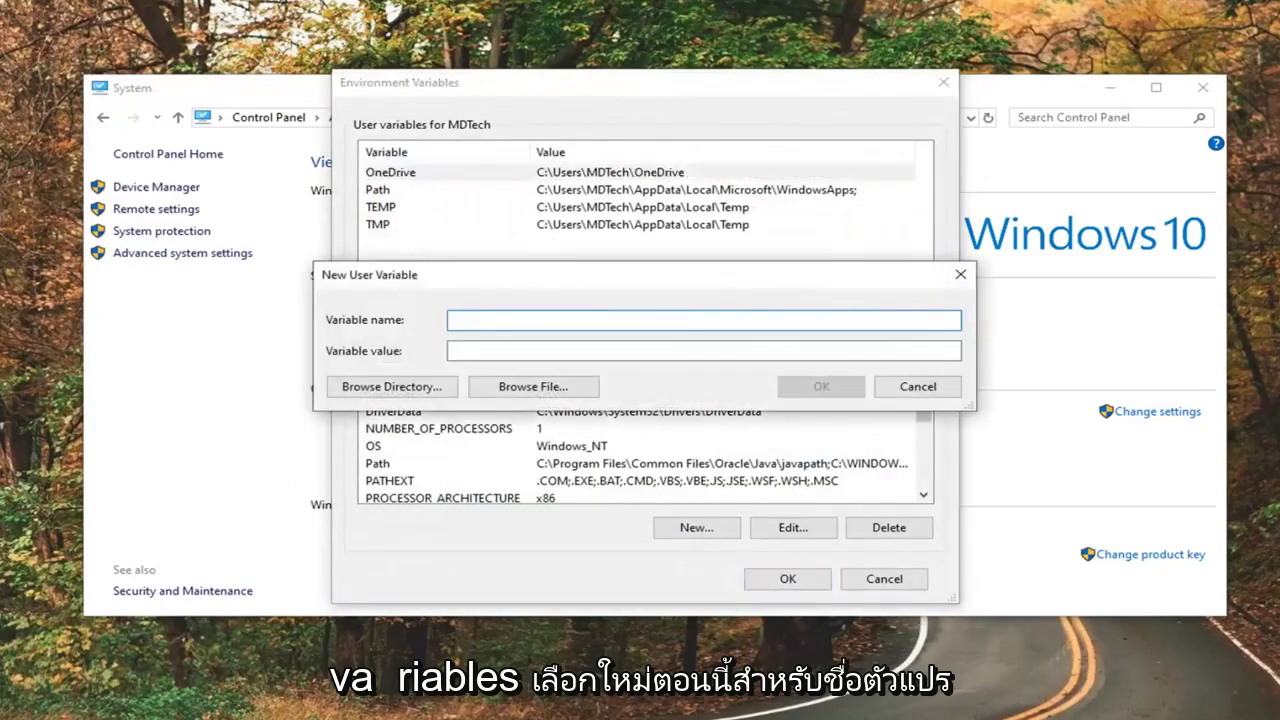
pyautogui.write('Java')
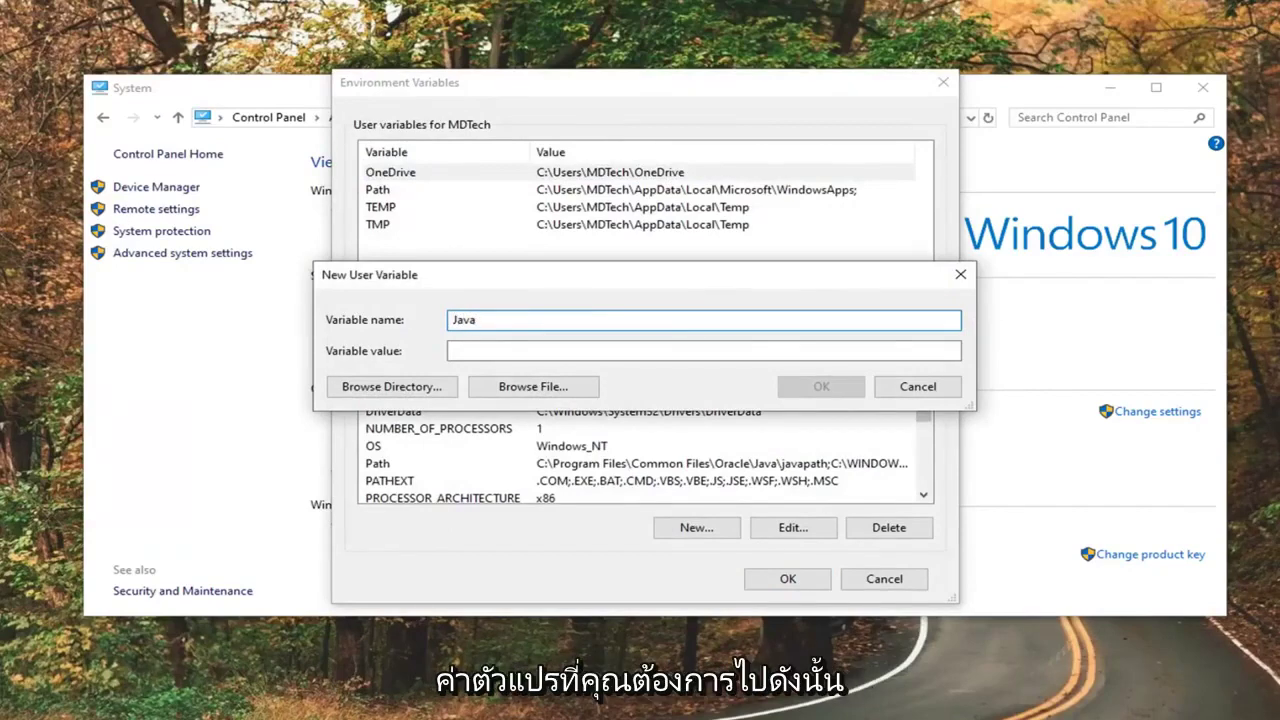
pyautogui.press('Tab')
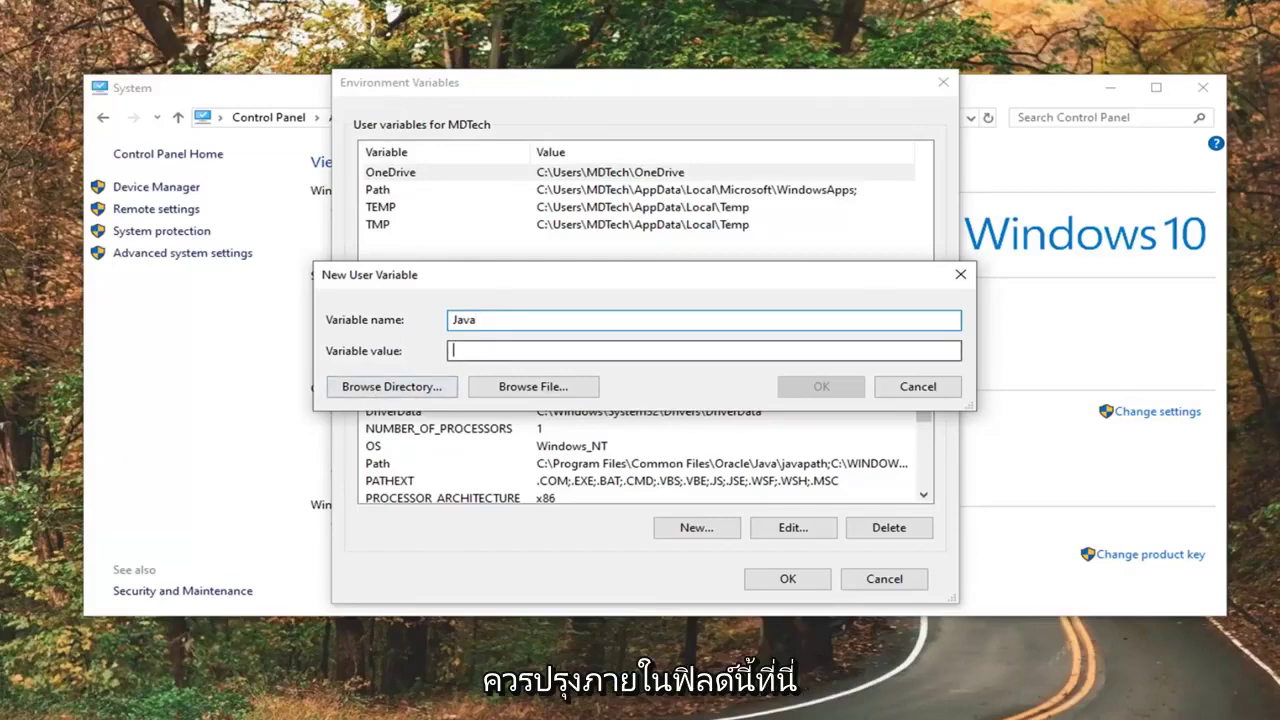
# Browse for the variable's value file and navigate into Desktop\Java\bin.
pyautogui.click(516, 388)
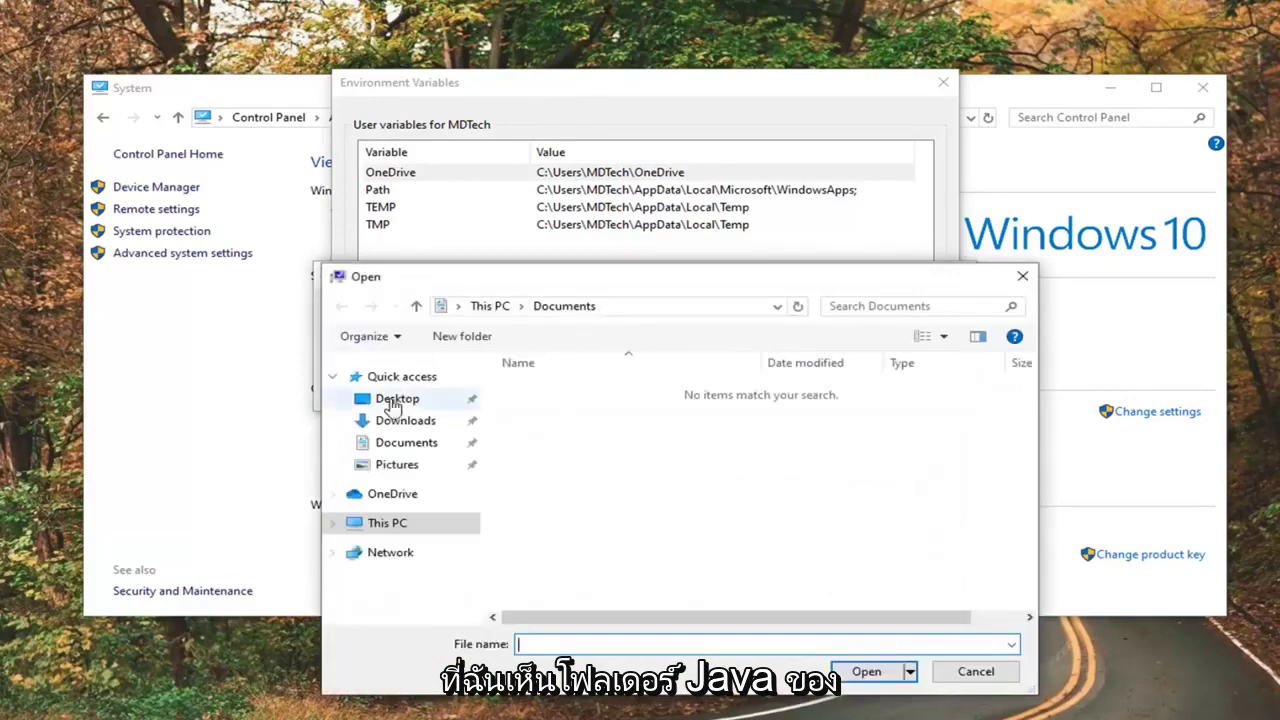
pyautogui.click(397, 398)
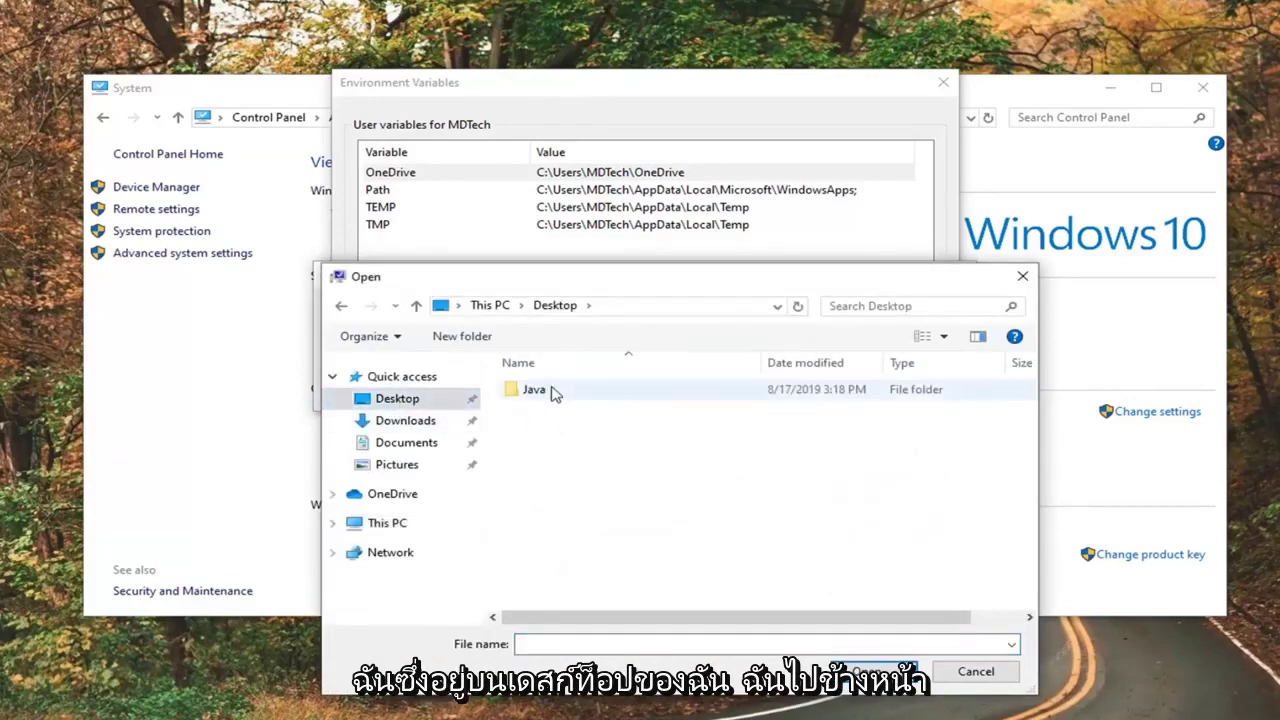
pyautogui.doubleClick(543, 392)
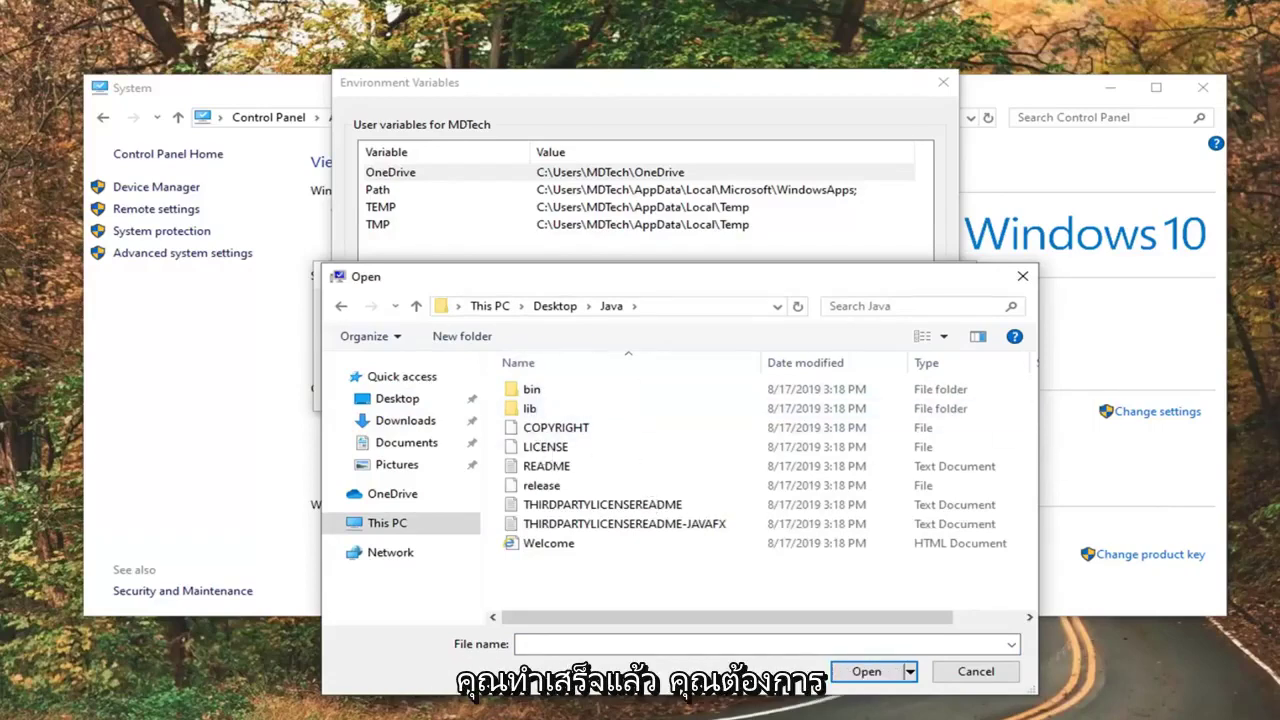
pyautogui.click(563, 397)
pyautogui.doubleClick(563, 397)
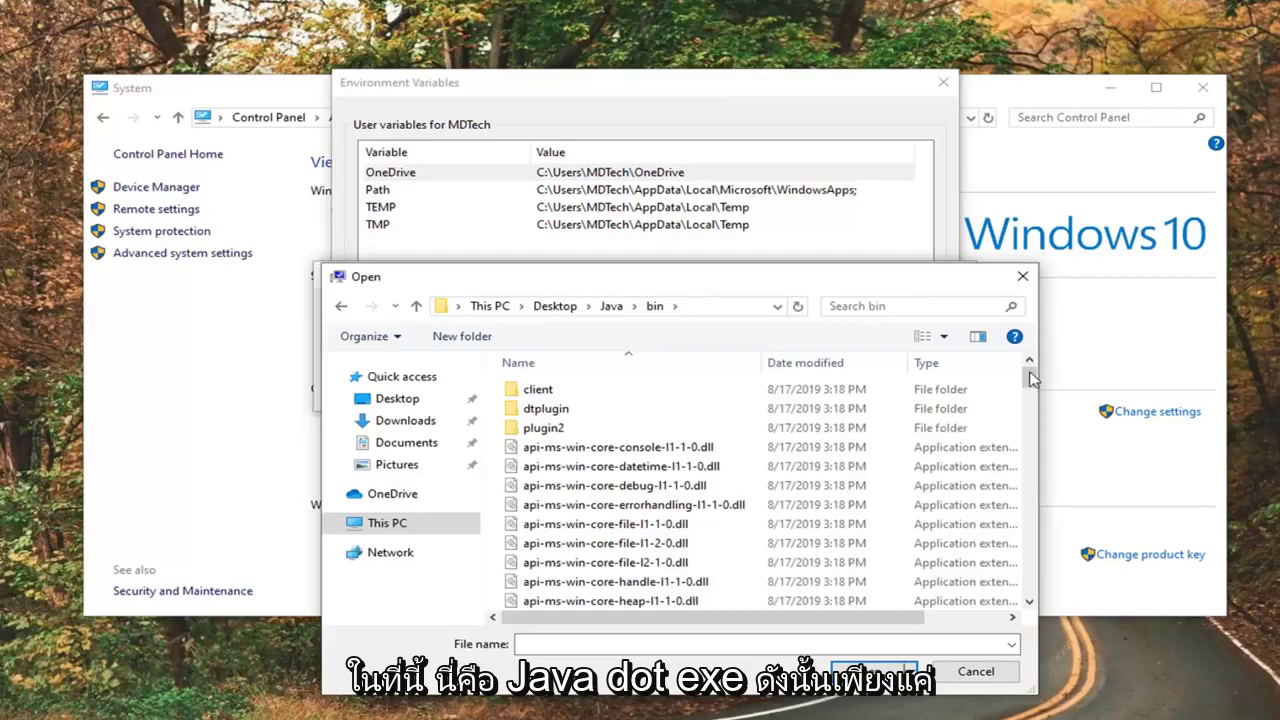
# Select the java application file in the bin folder.
pyautogui.moveTo(1029, 378); pyautogui.dragTo(1033, 520)
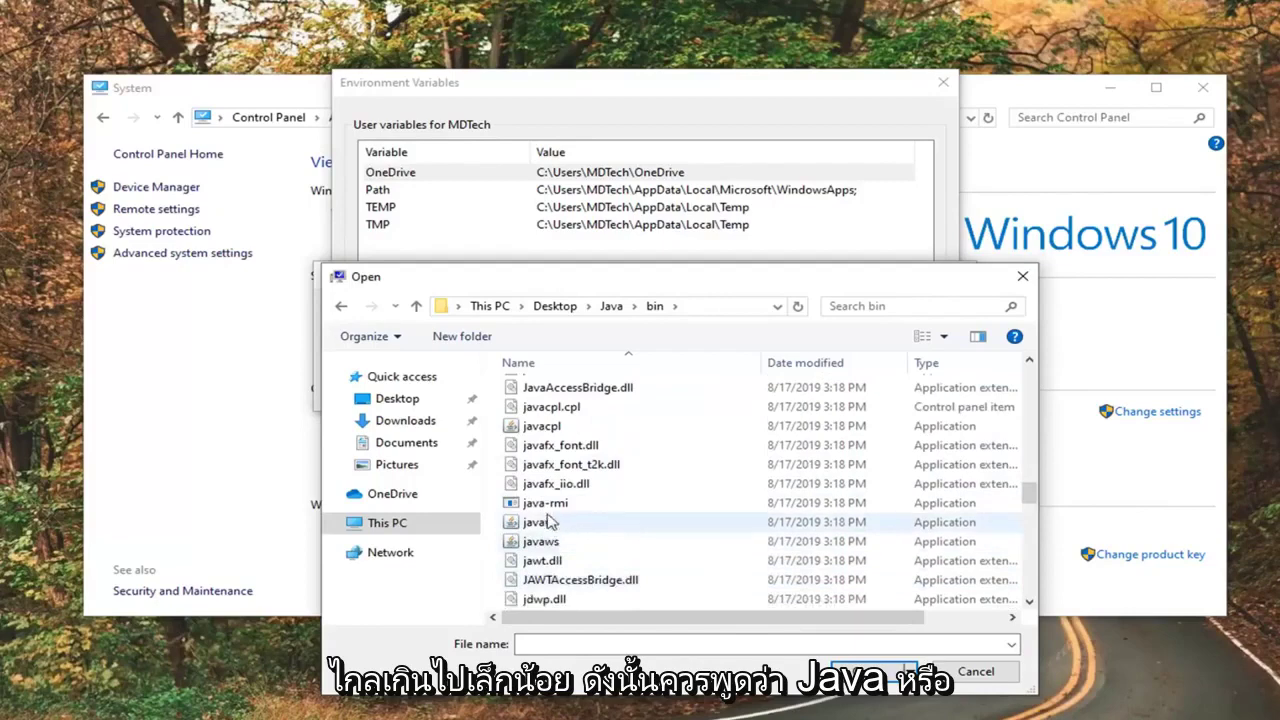
pyautogui.scroll(-1, 566, 485)
pyautogui.scroll(-1, 568, 490)
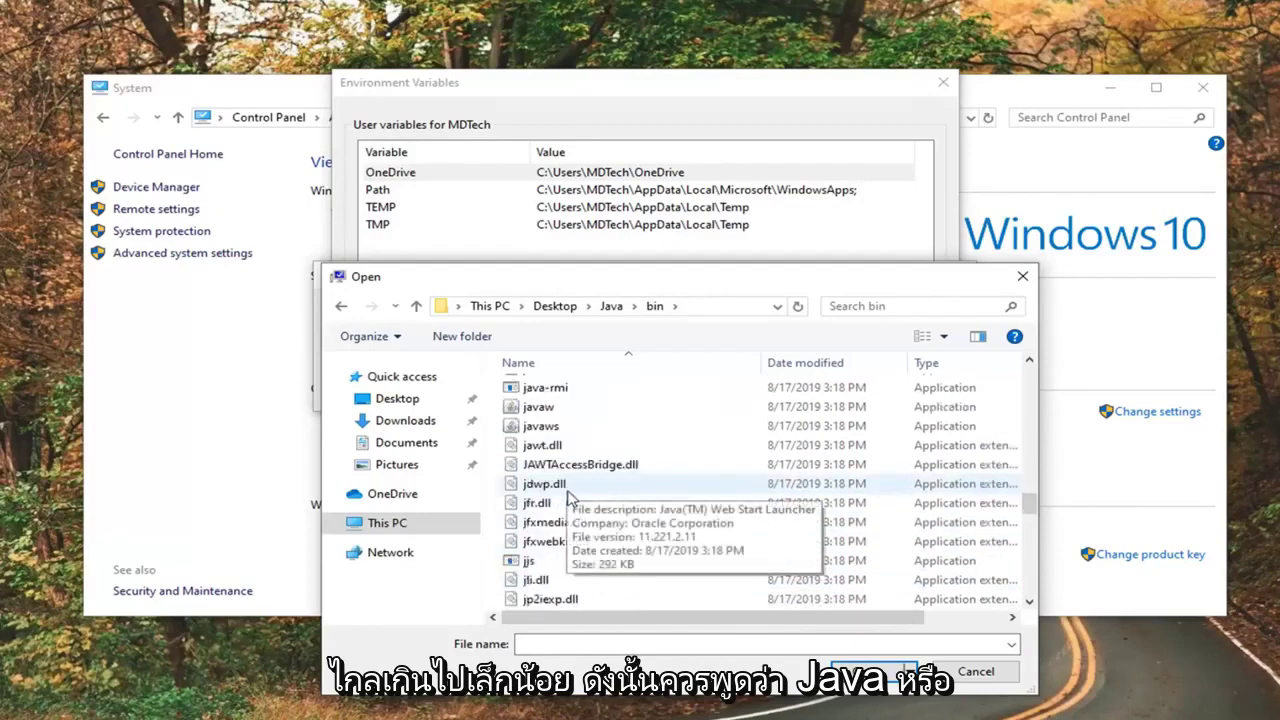
pyautogui.scroll(3, 570, 497)
pyautogui.click(535, 405)
pyautogui.scroll(1, 538, 412)
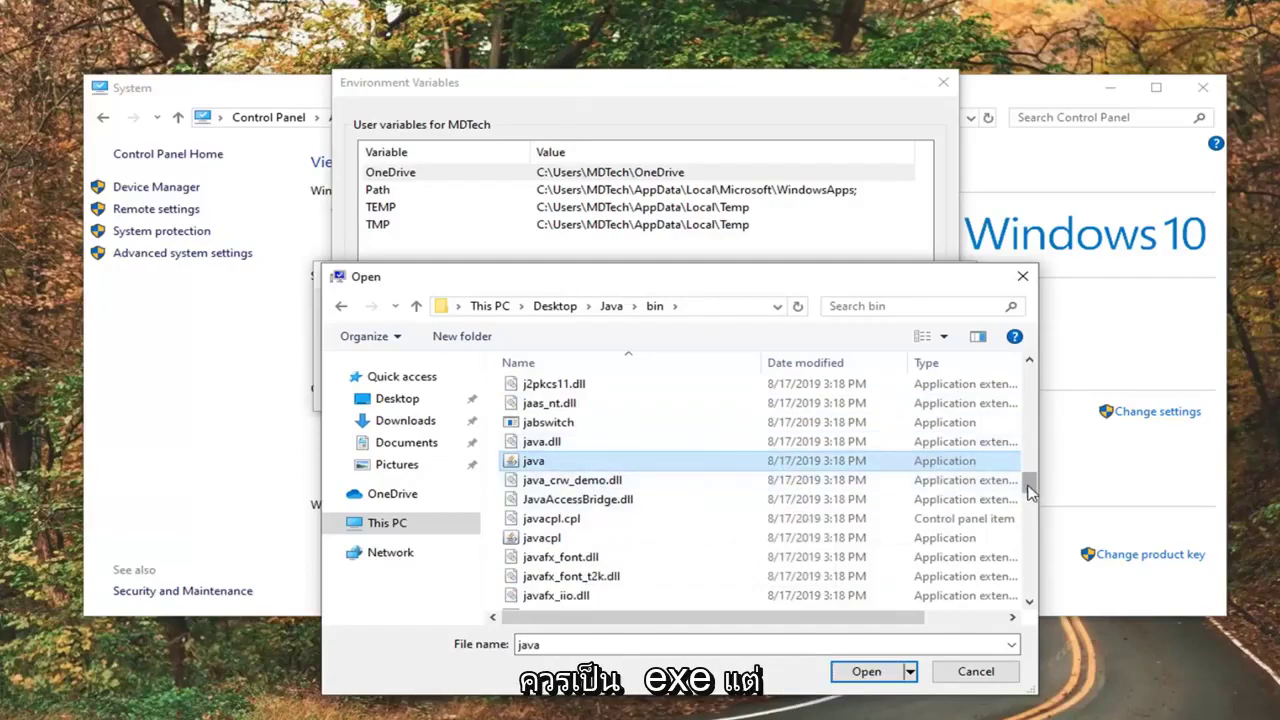
pyautogui.moveTo(1030, 490); pyautogui.dragTo(1028, 365)
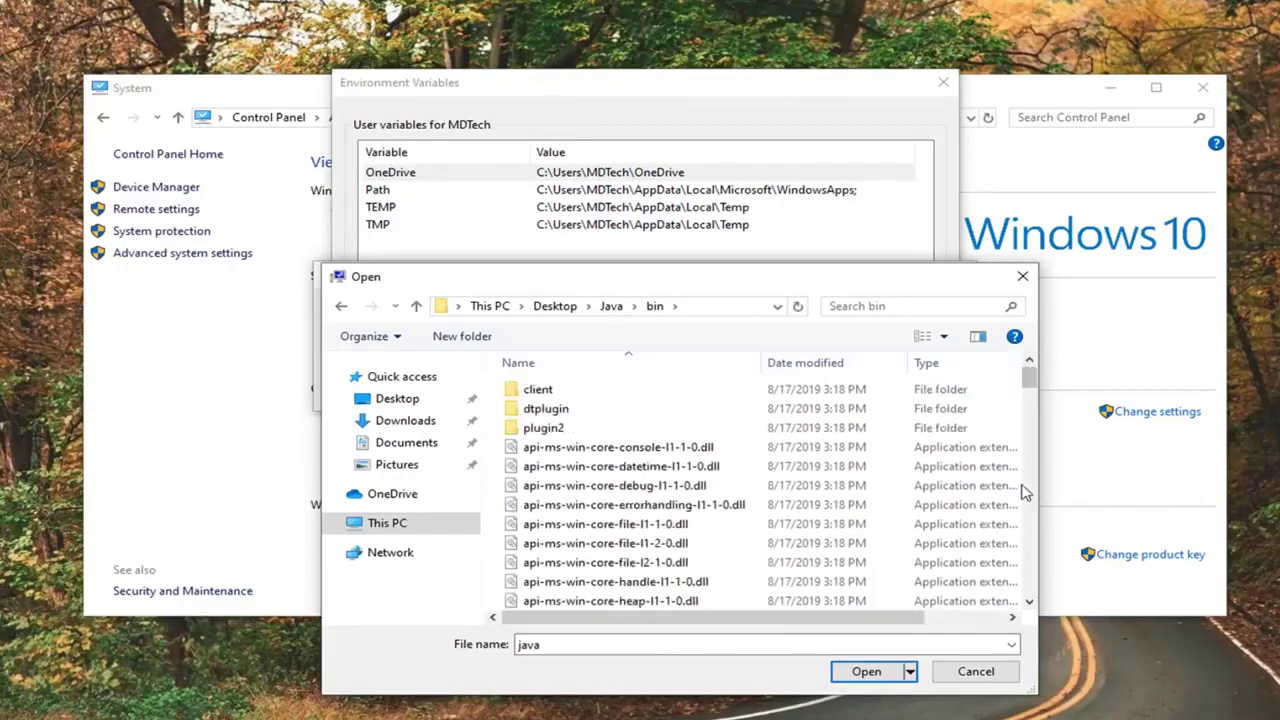
pyautogui.moveTo(1033, 415); pyautogui.dragTo(1031, 537)
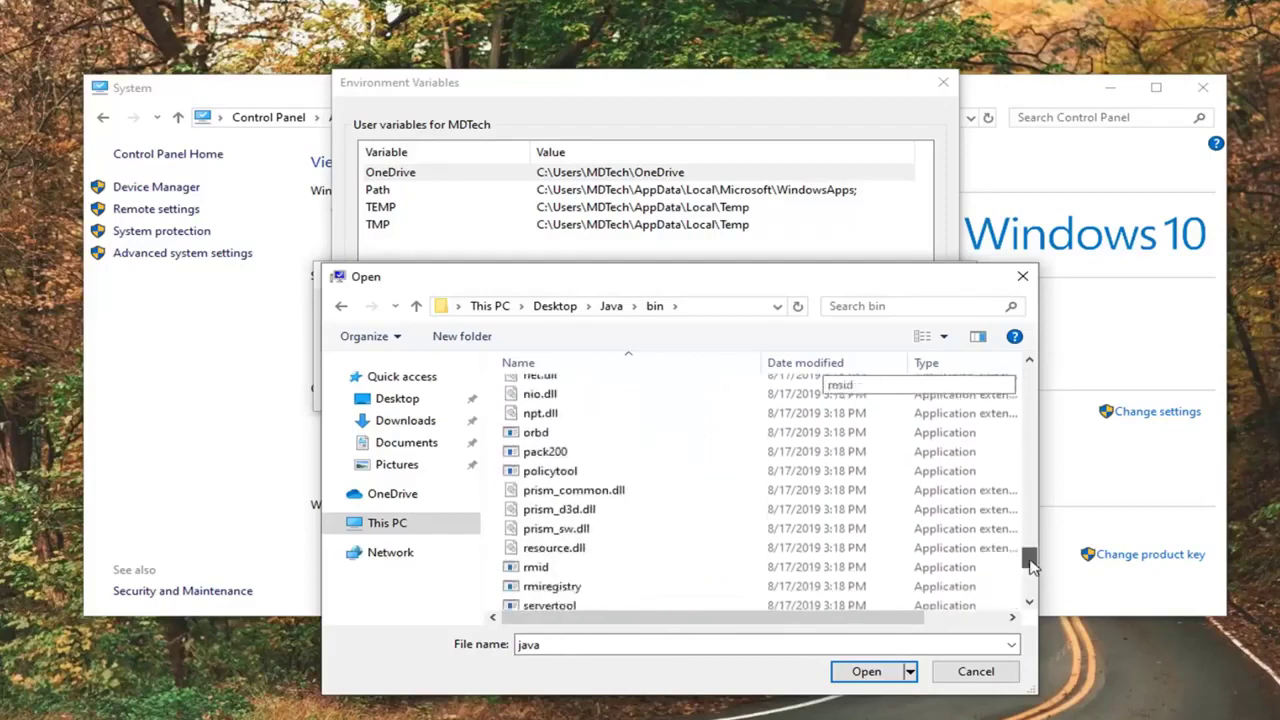
pyautogui.moveTo(1031, 537)
pyautogui.mouseDown()
pyautogui.moveTo(1027, 603)
pyautogui.moveTo(1027, 485)
pyautogui.mouseUp()
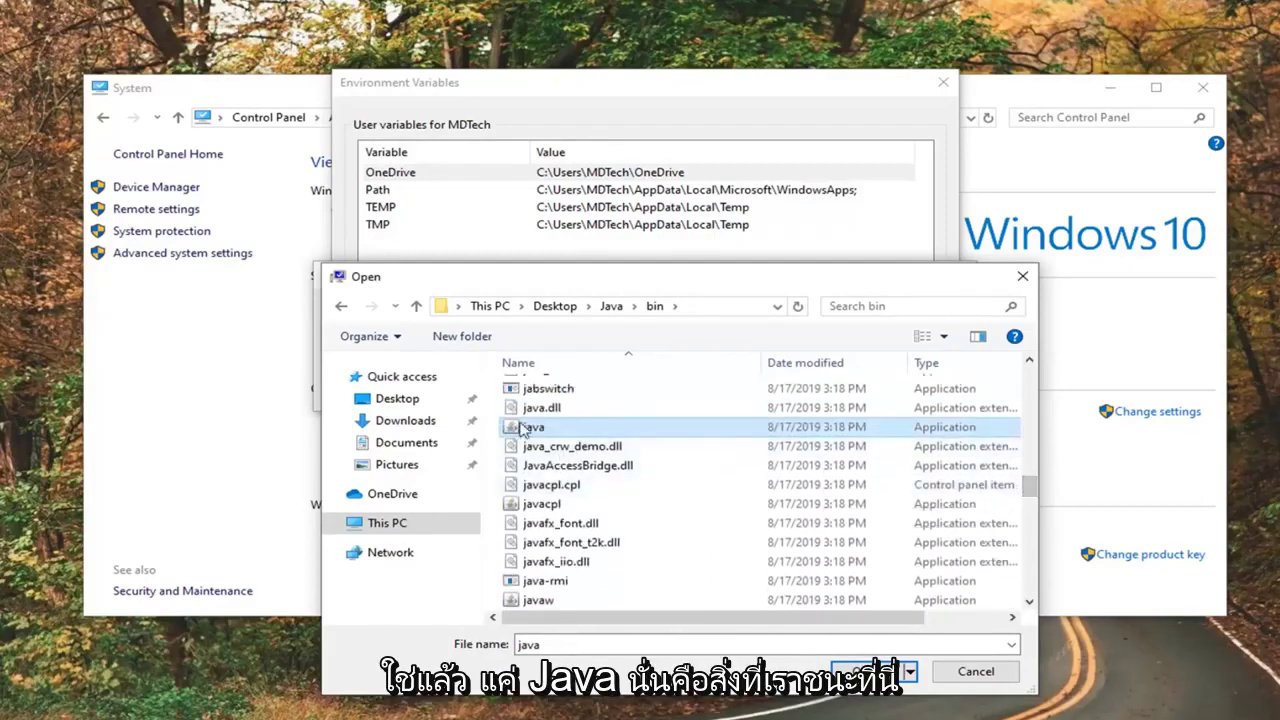
pyautogui.click(535, 427)
pyautogui.press('Escape')
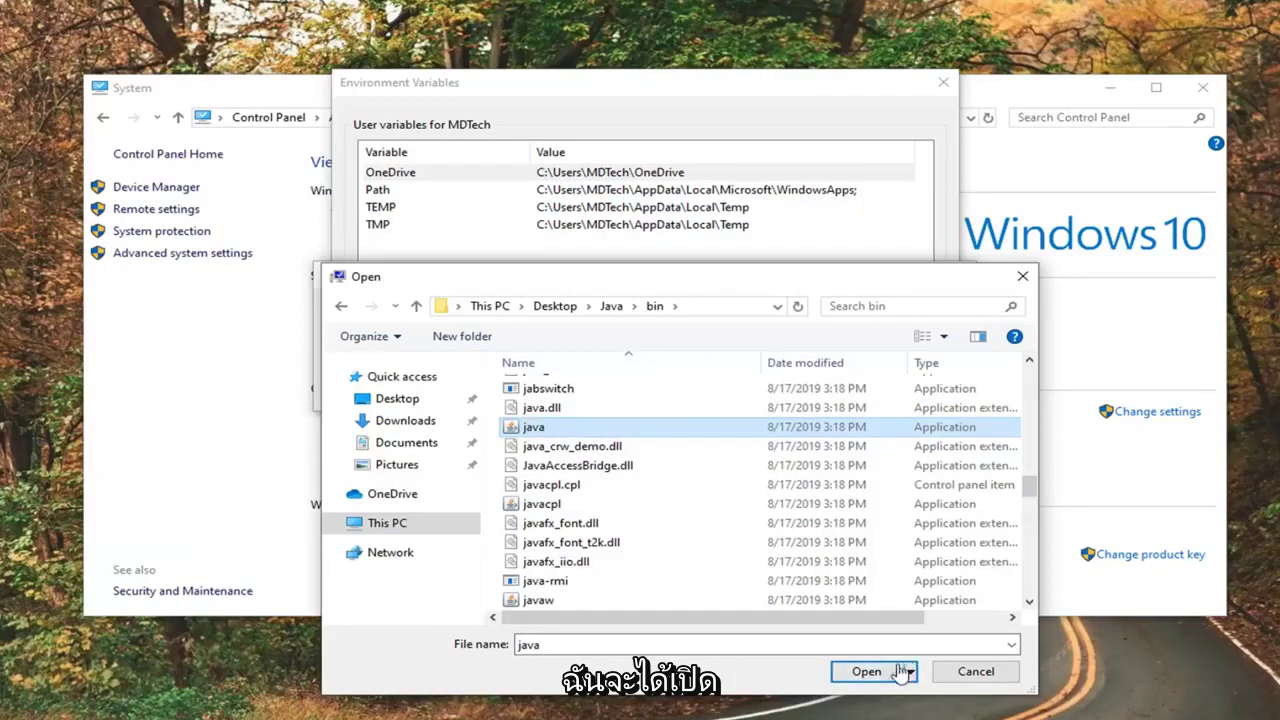
# Accept java.exe as the Java variable's value, OK every dialog, and close System.
pyautogui.click(868, 673)
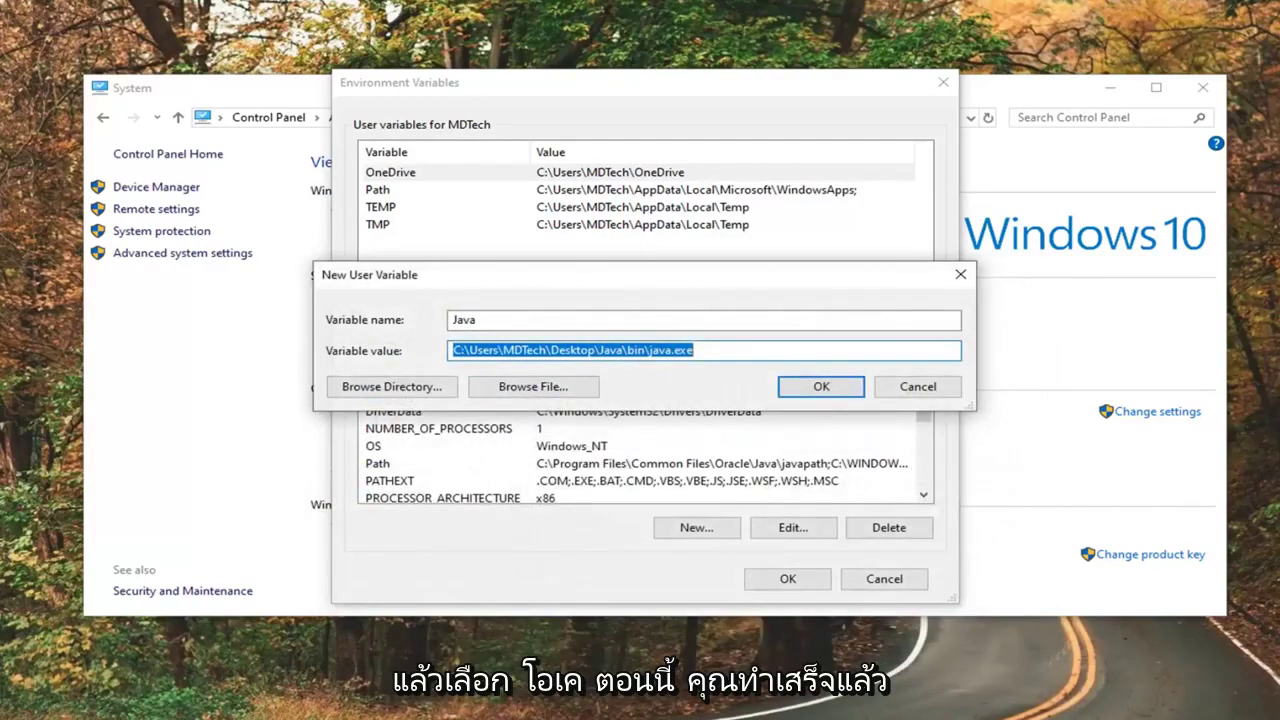
pyautogui.click(821, 389)
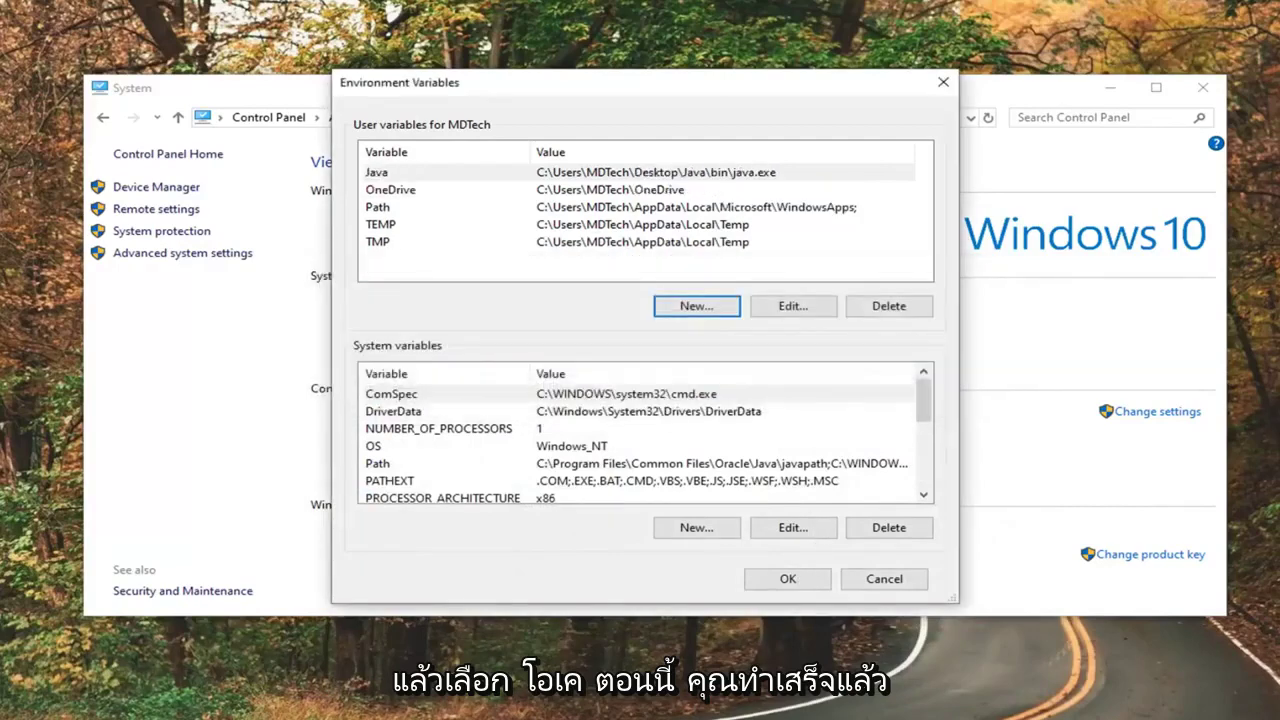
pyautogui.click(783, 579)
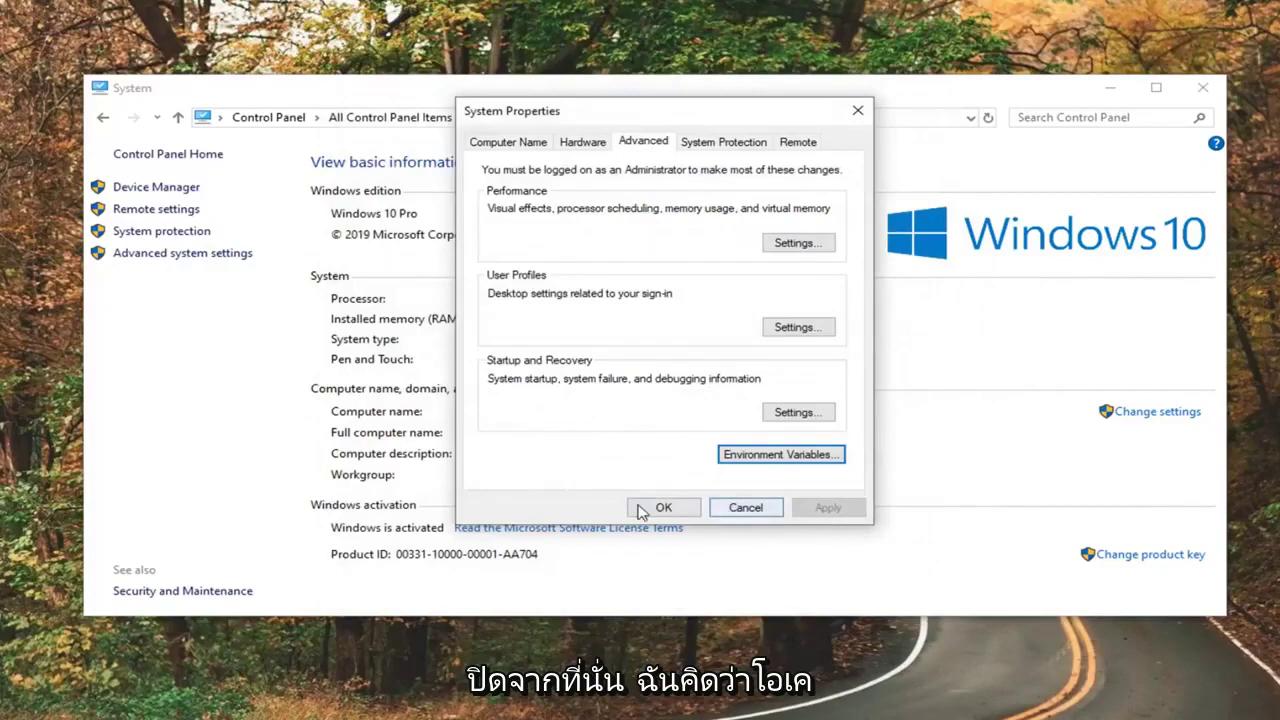
pyautogui.click(652, 507)
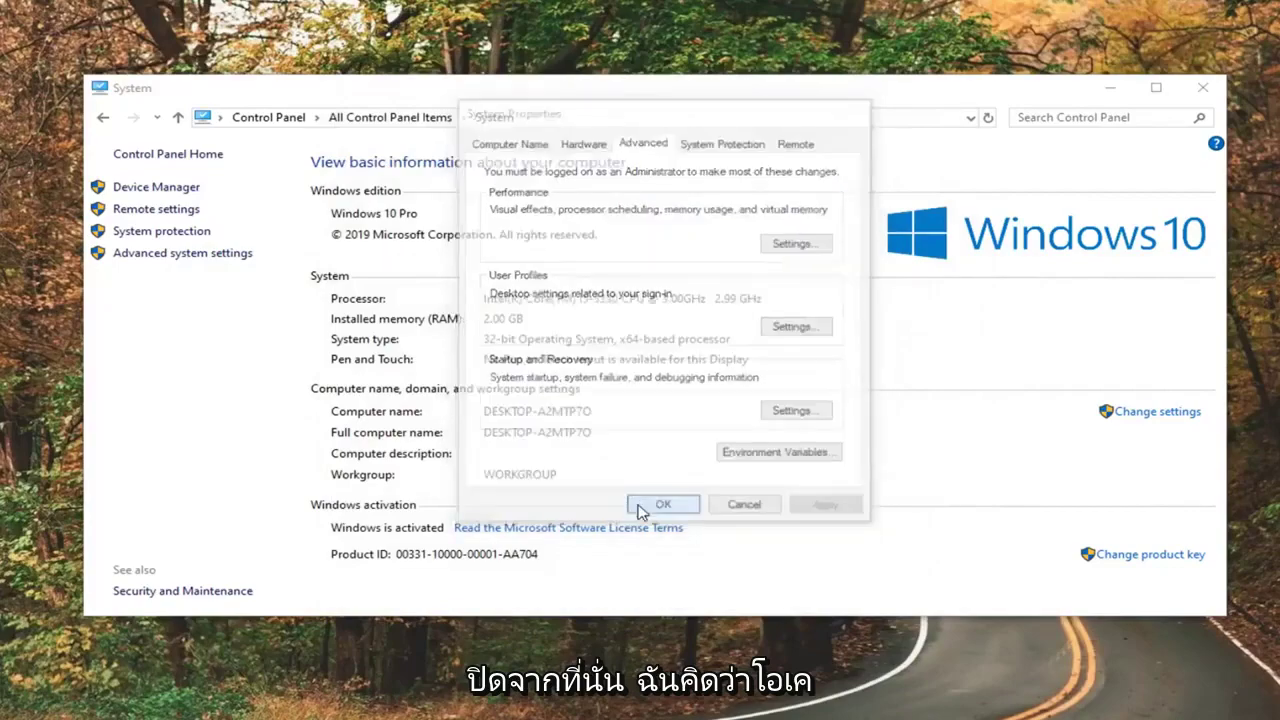
pyautogui.click(1203, 87)
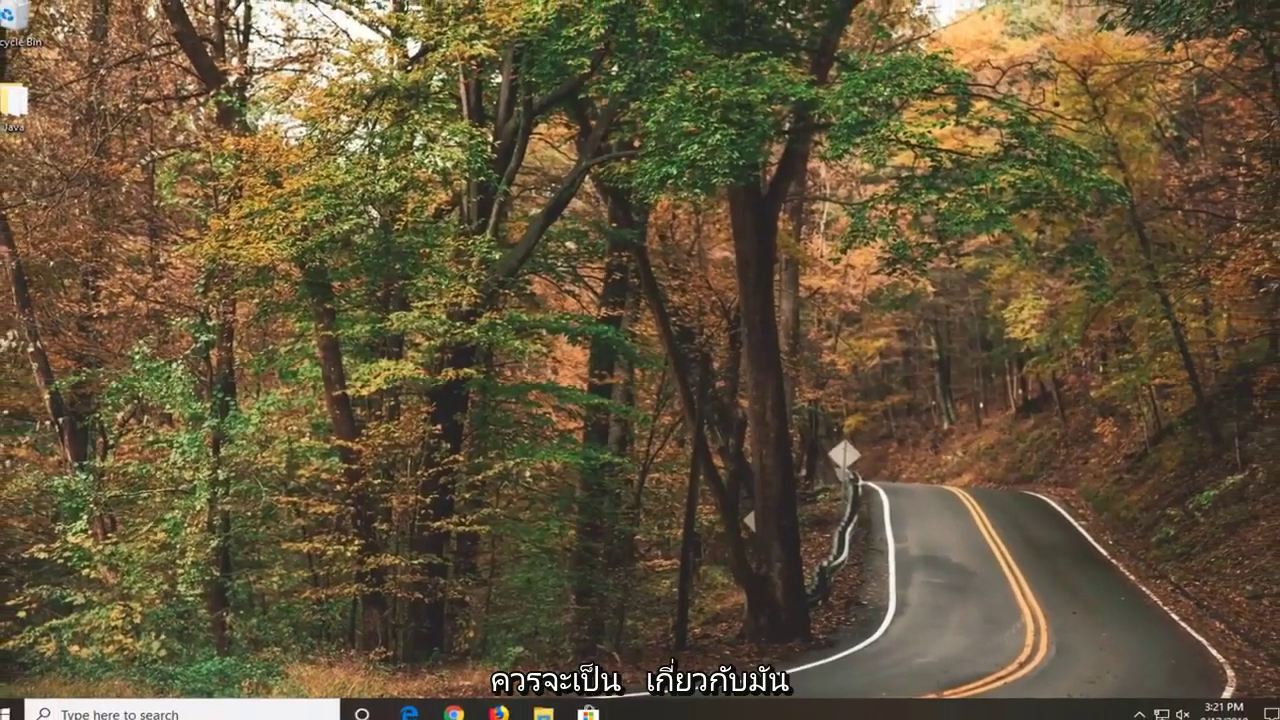